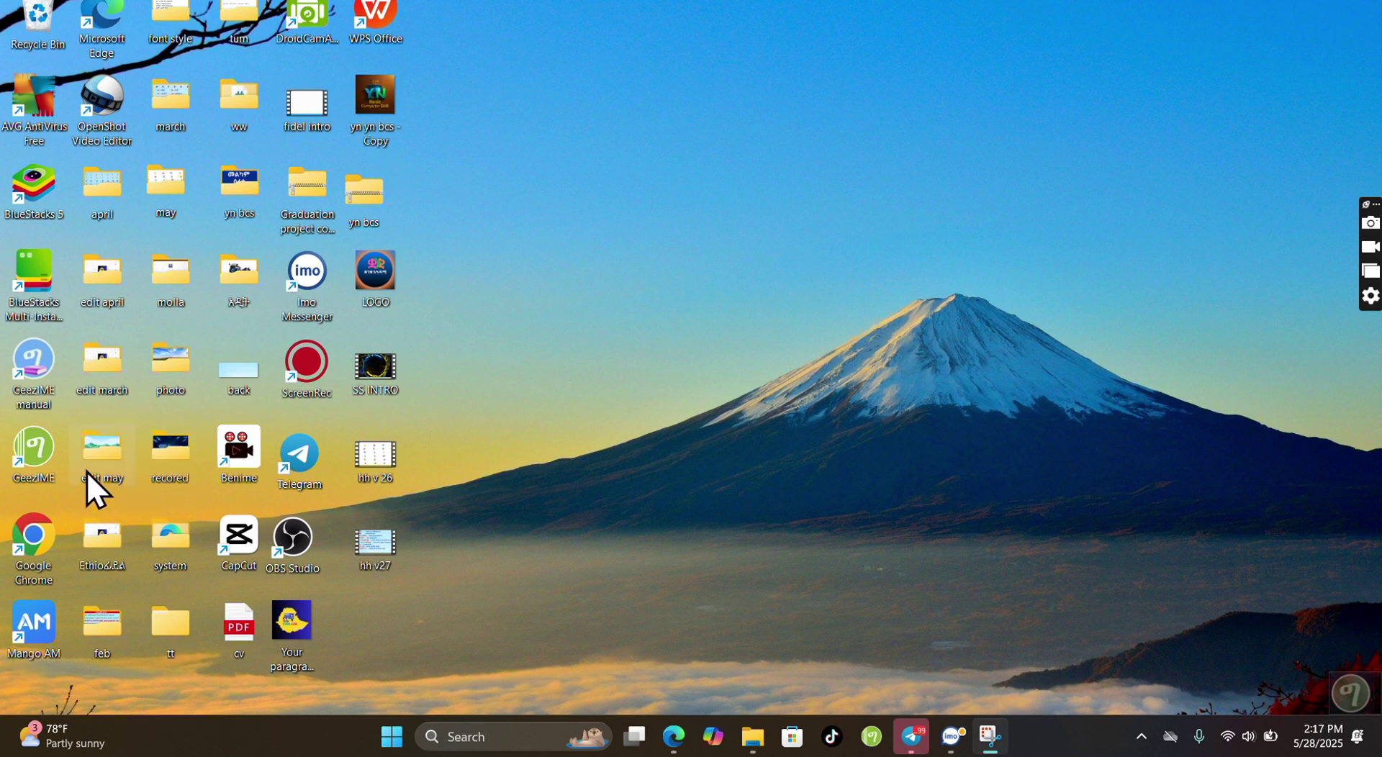
Move the edit may folder onto the empty desktop area and bring it back to its place among the icons
left_click_drag(601, 234, 489, 218)
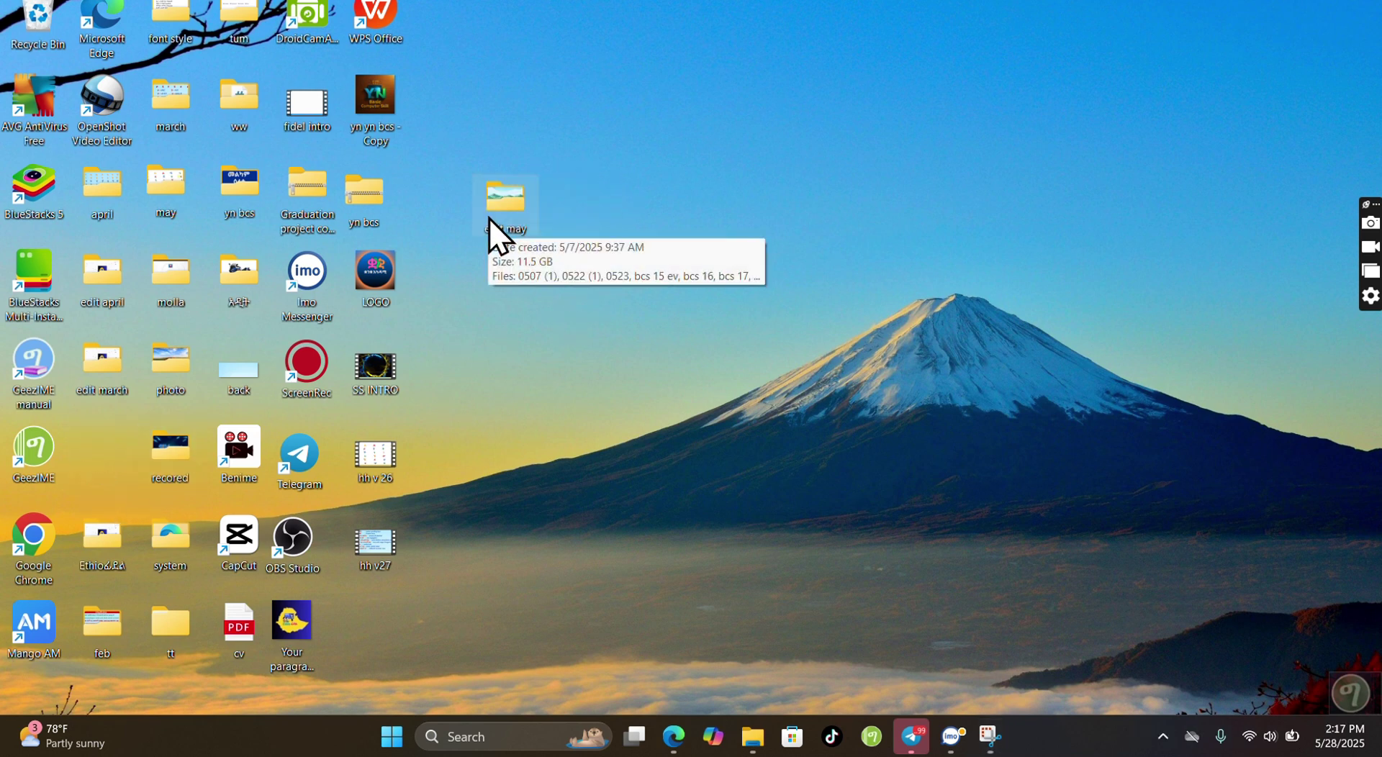
left_click_drag(489, 218, 131, 369)
left_click_drag(99, 443, 102, 455)
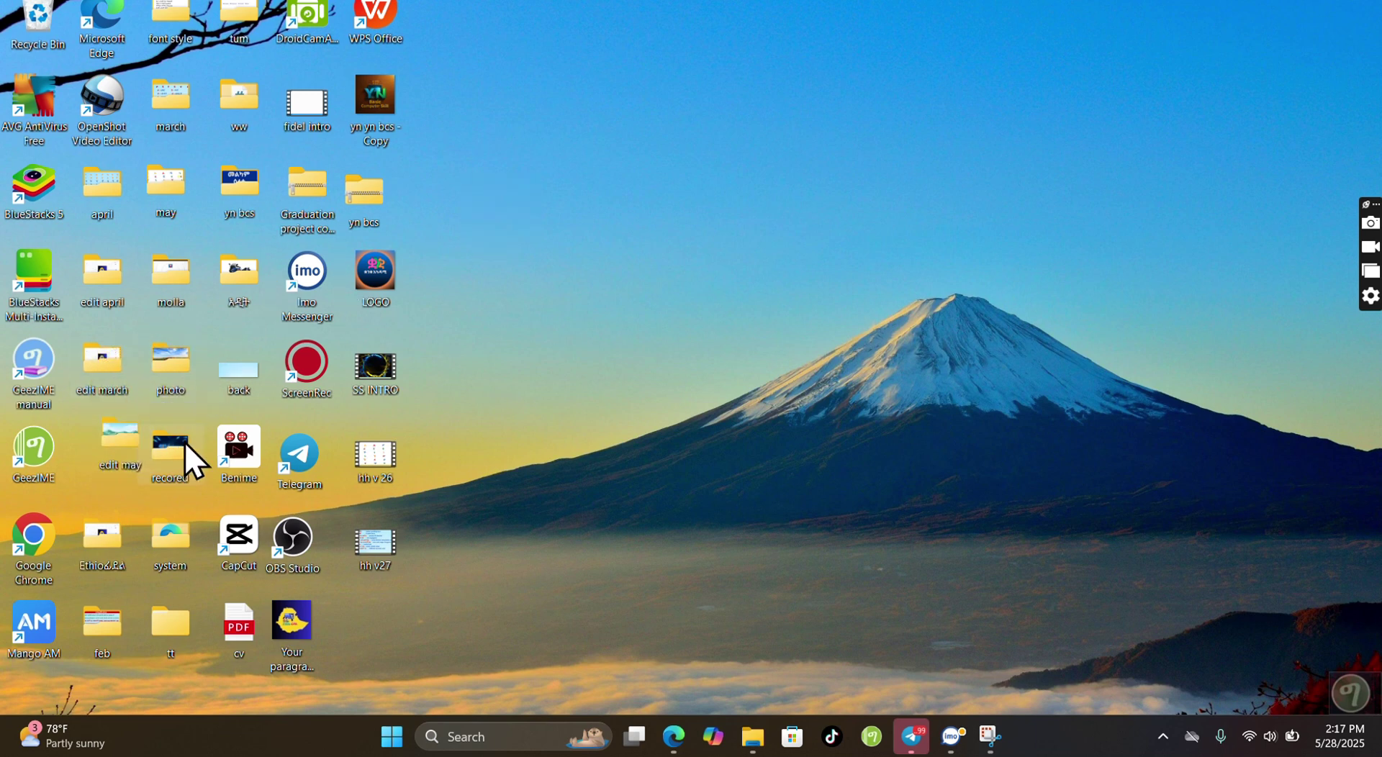
Move the recored folder to the empty desktop area and copy the video "3 letter word part 3" from inside it
left_click_drag(566, 207, 566, 207)
double_click(567, 208)
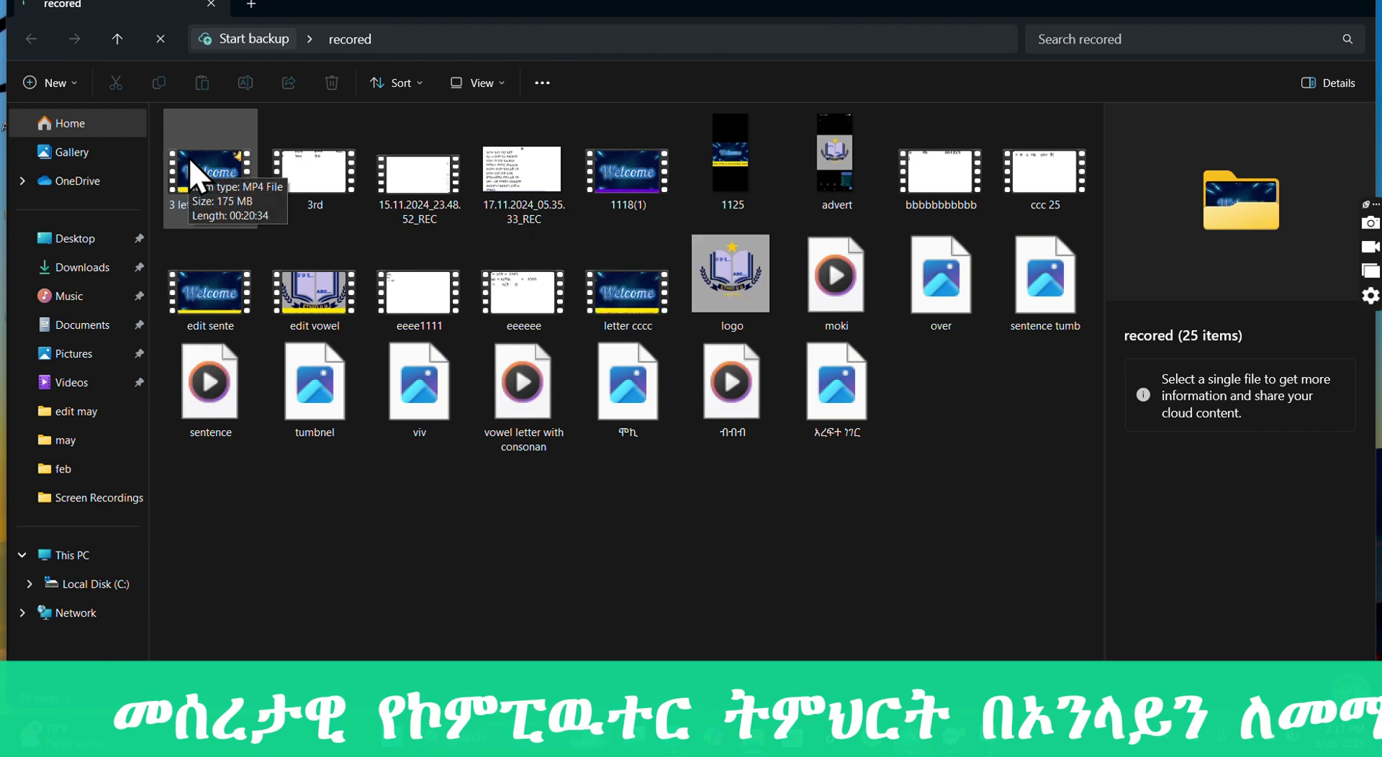
left_click(209, 162)
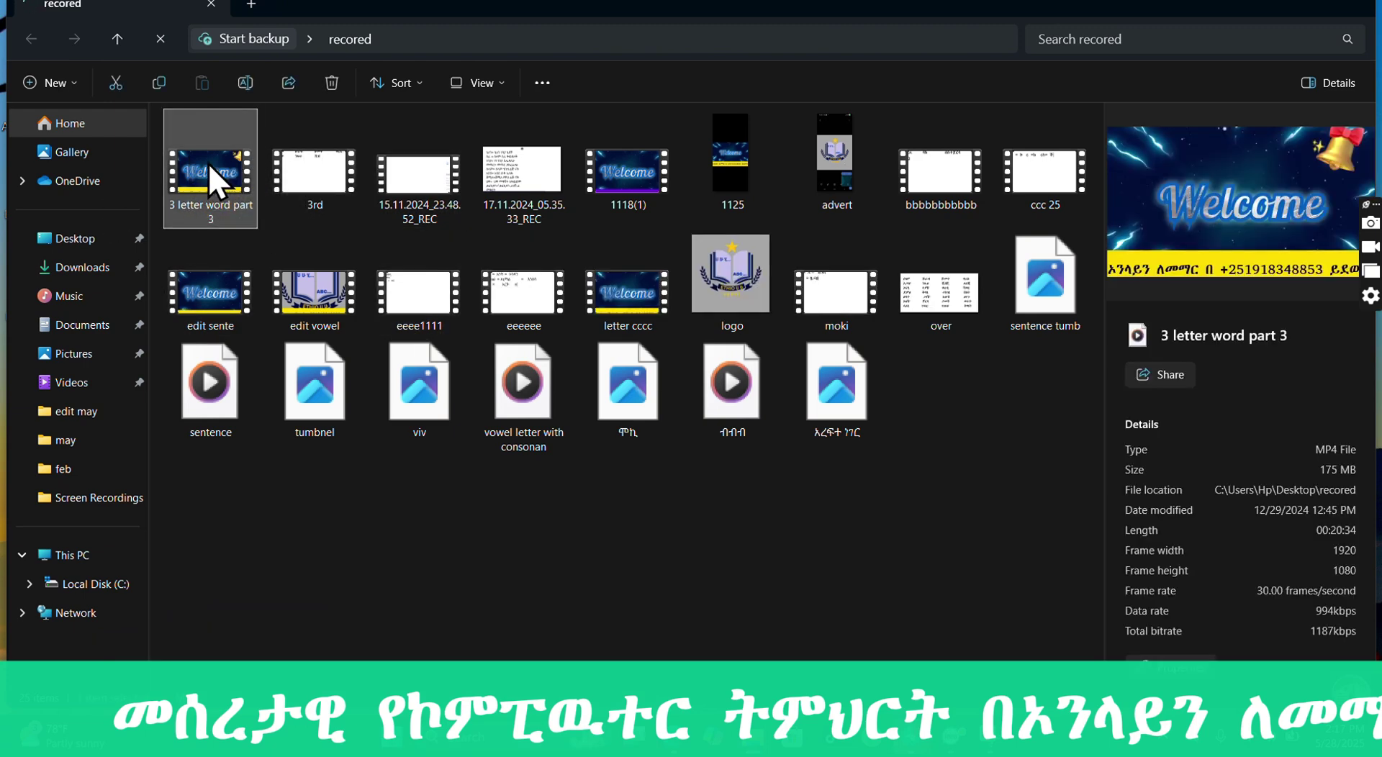
right_click(209, 163)
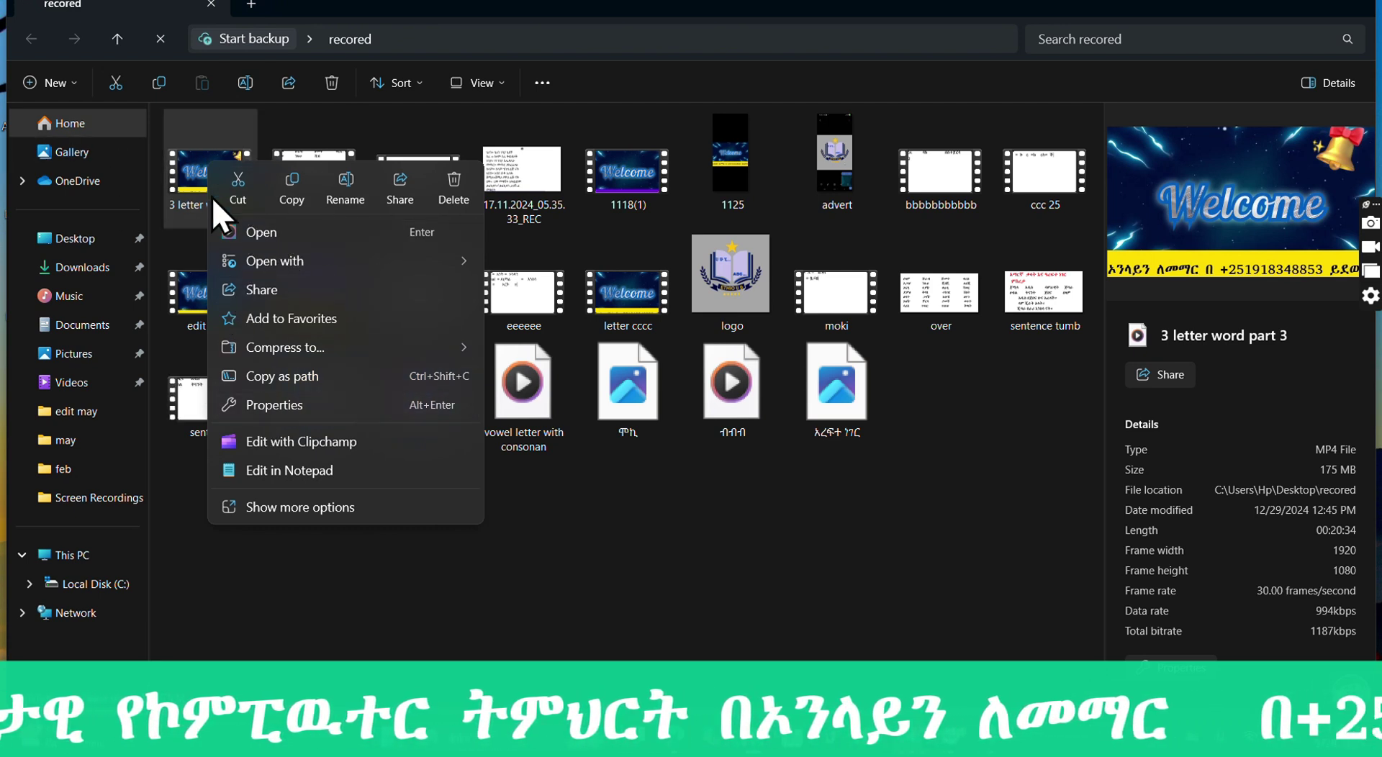
left_click(275, 180)
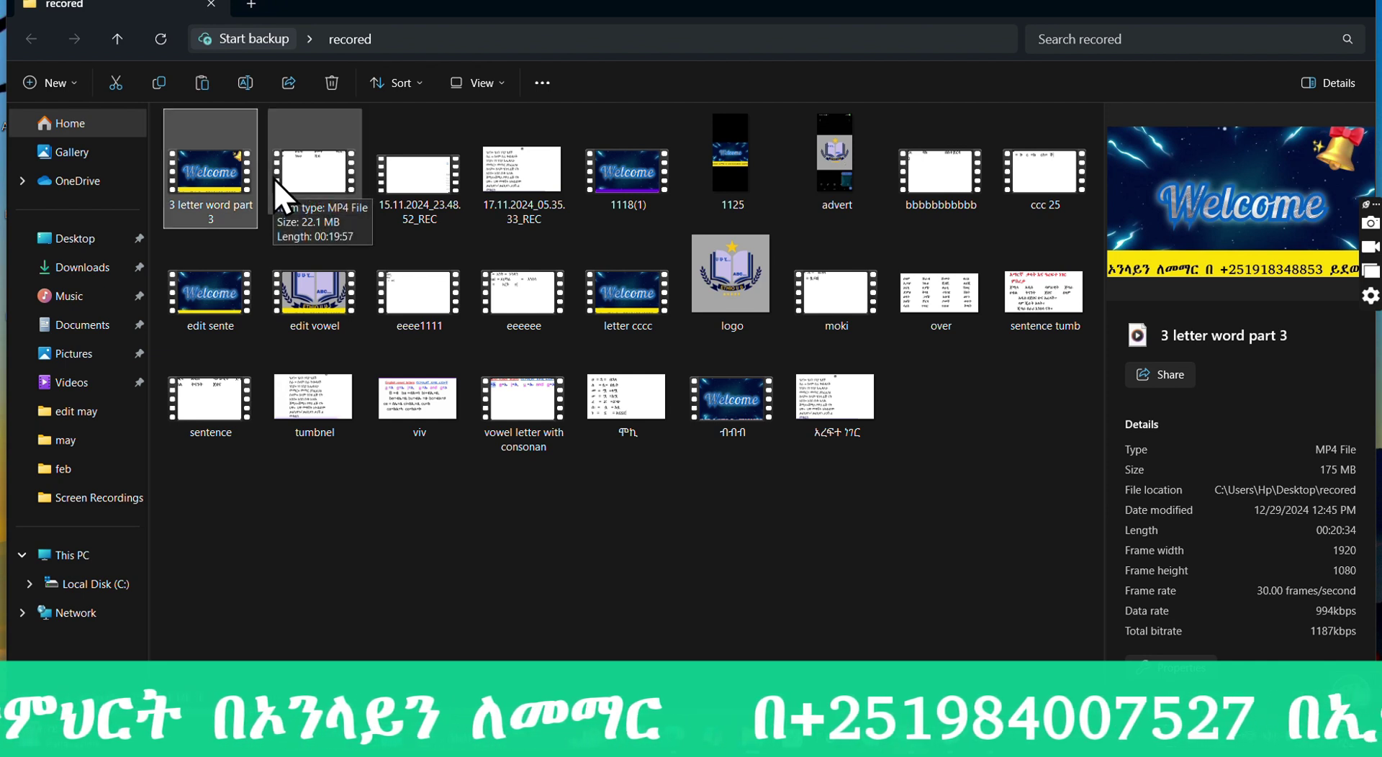
right_click(200, 176)
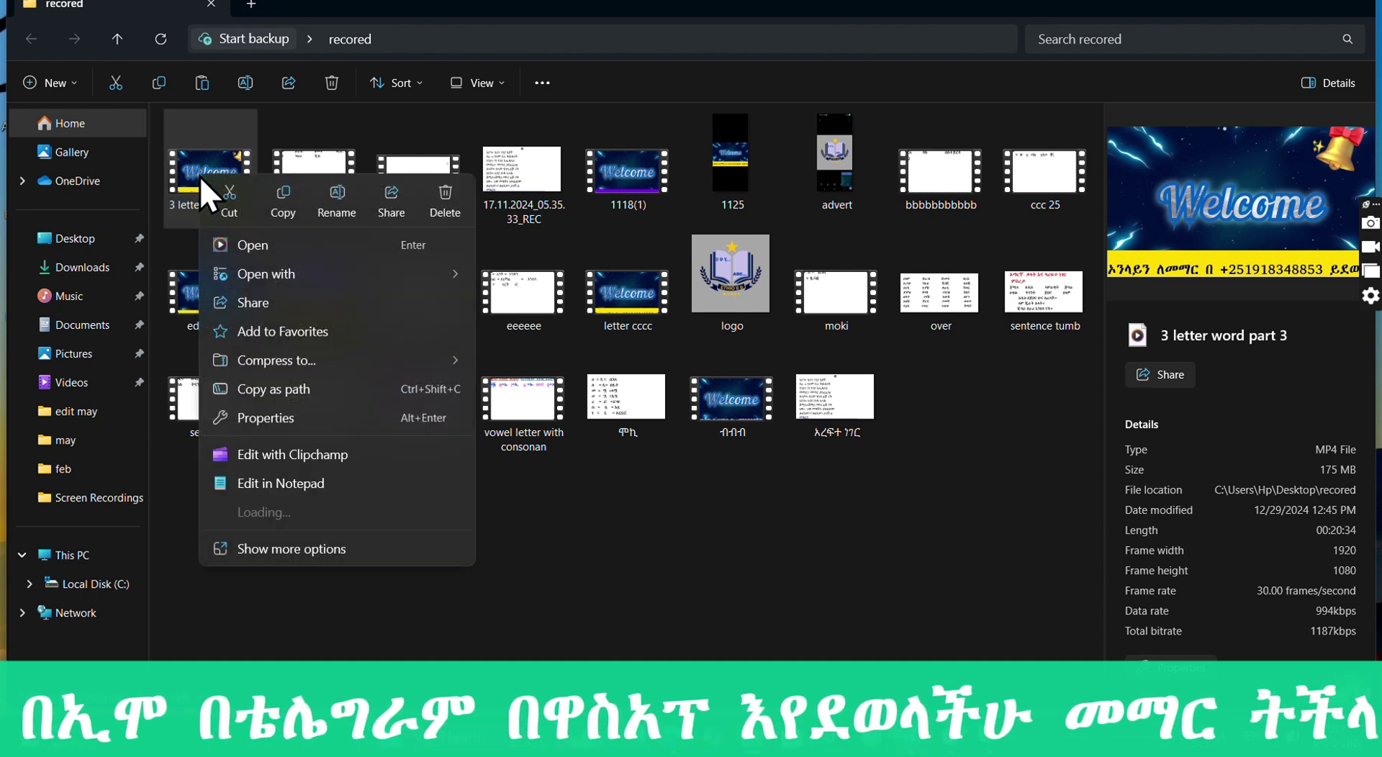
left_click(278, 203)
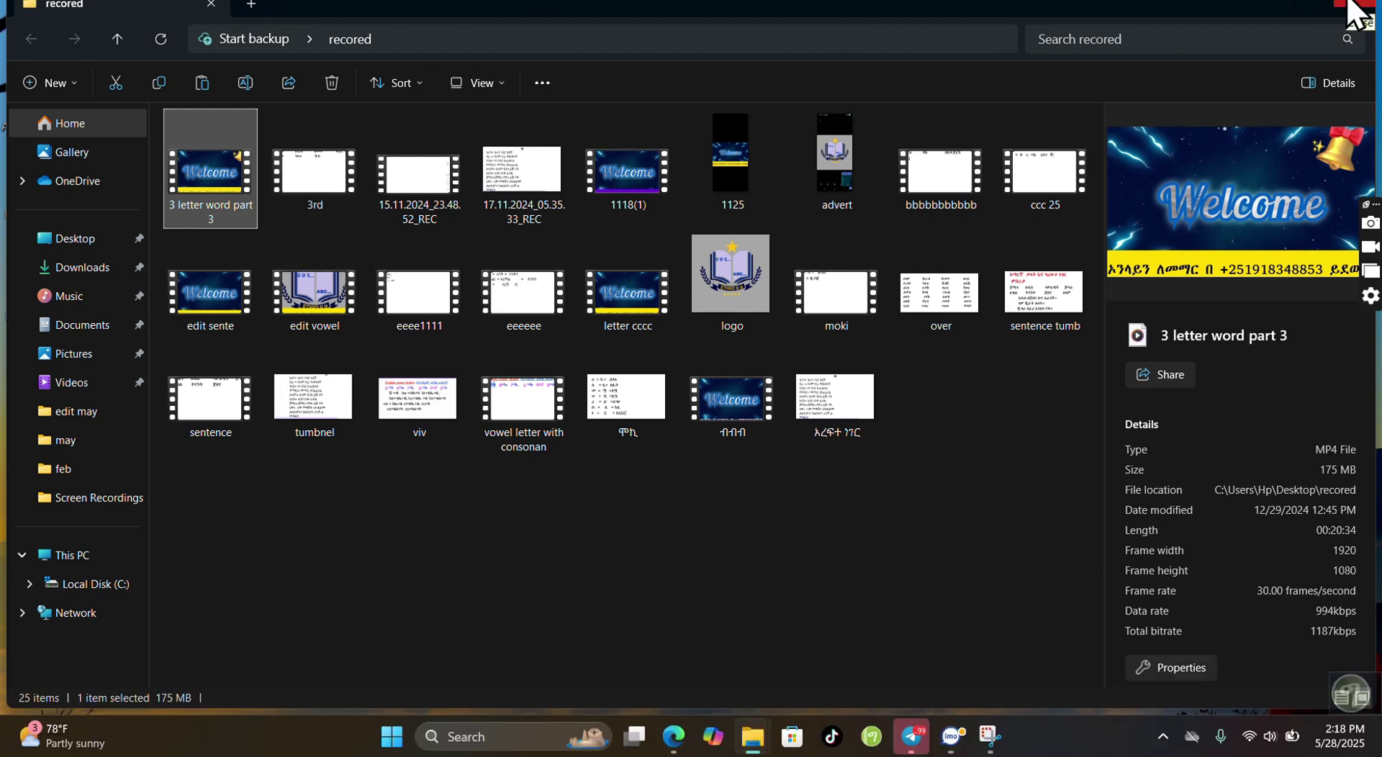
left_click(1352, 10)
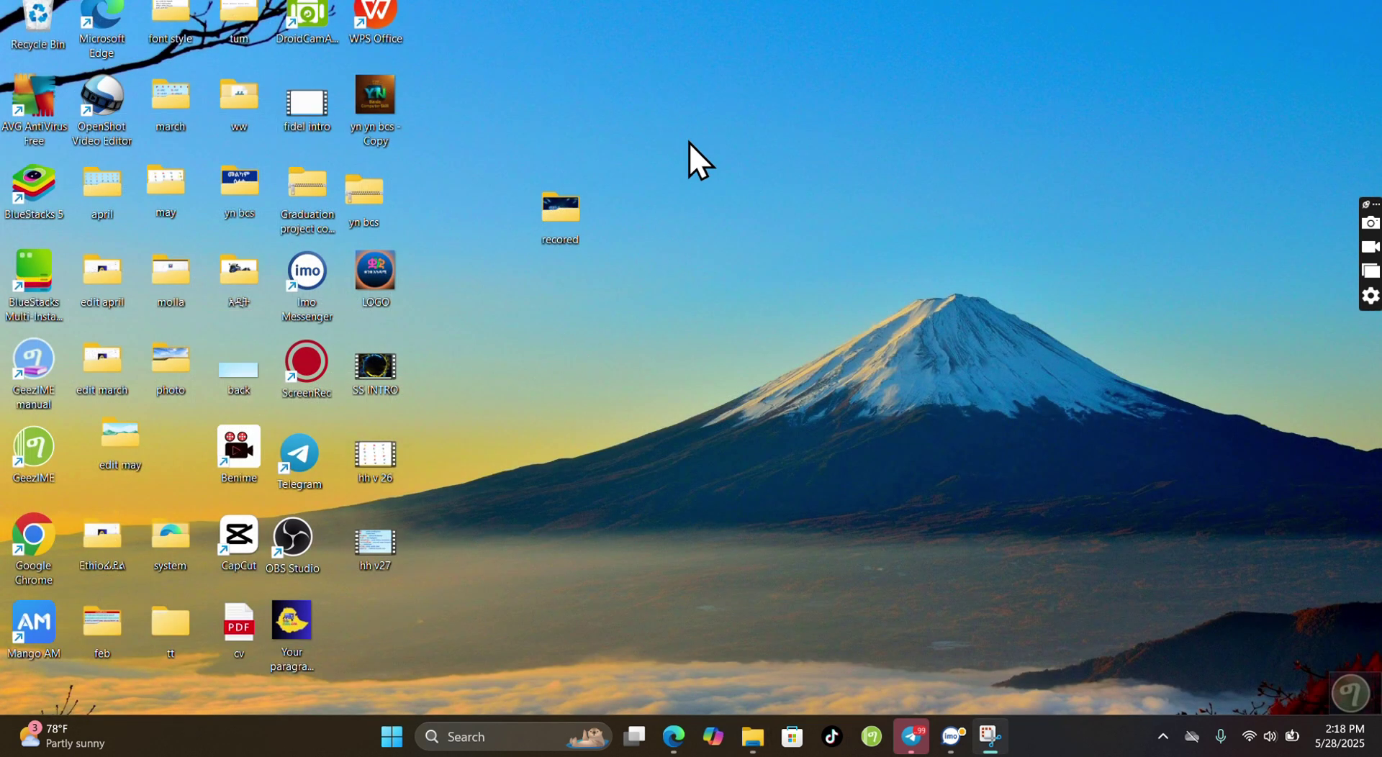
Create a new folder named fft on the empty desktop area
right_click(515, 317)
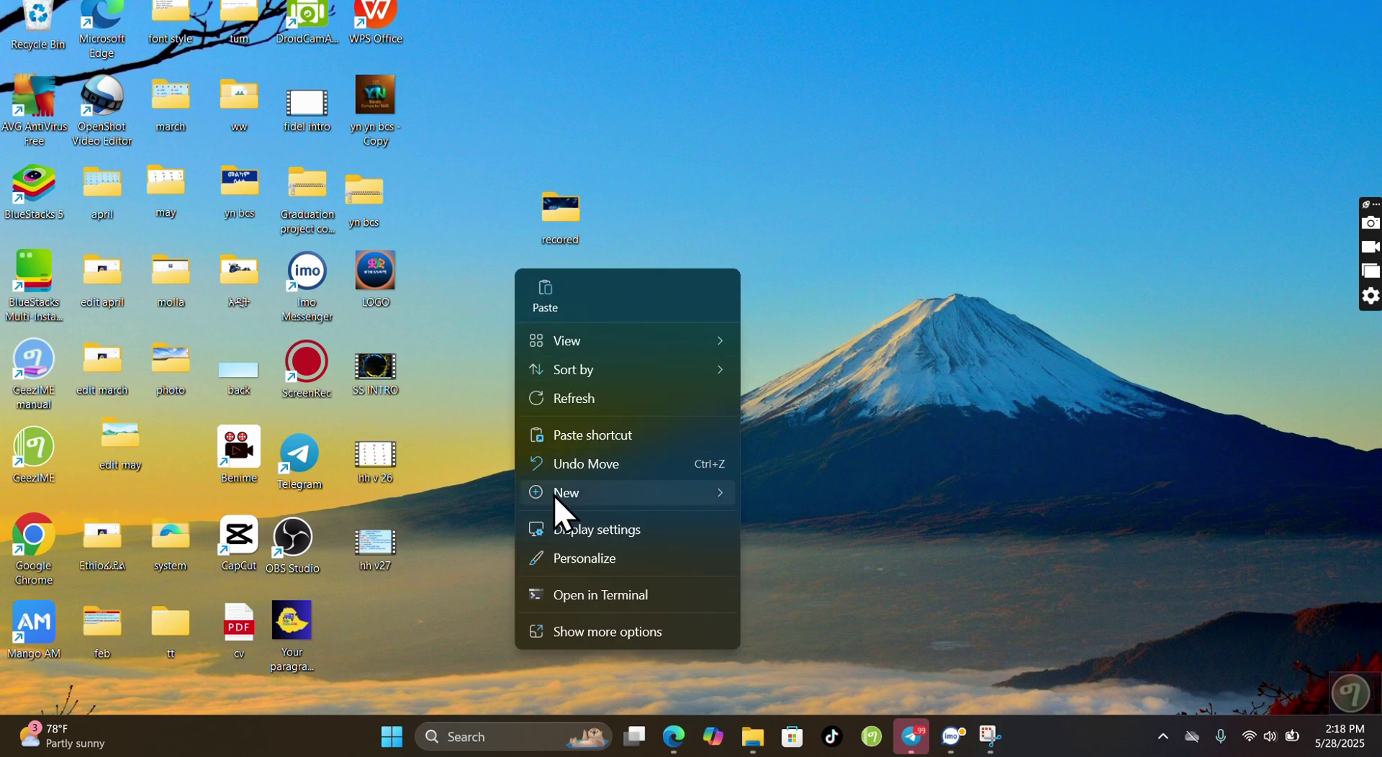
mouse_move(555, 496)
left_click(788, 488)
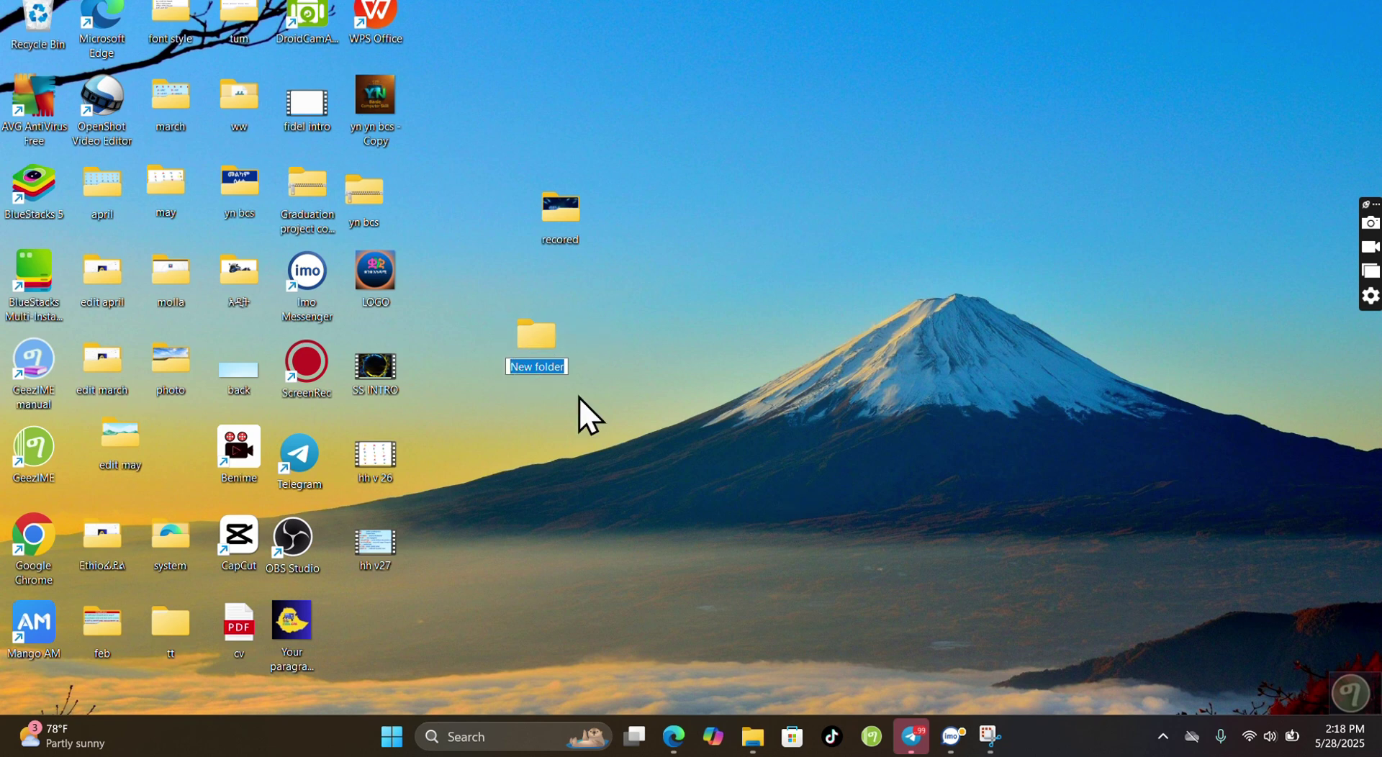
type("fft")
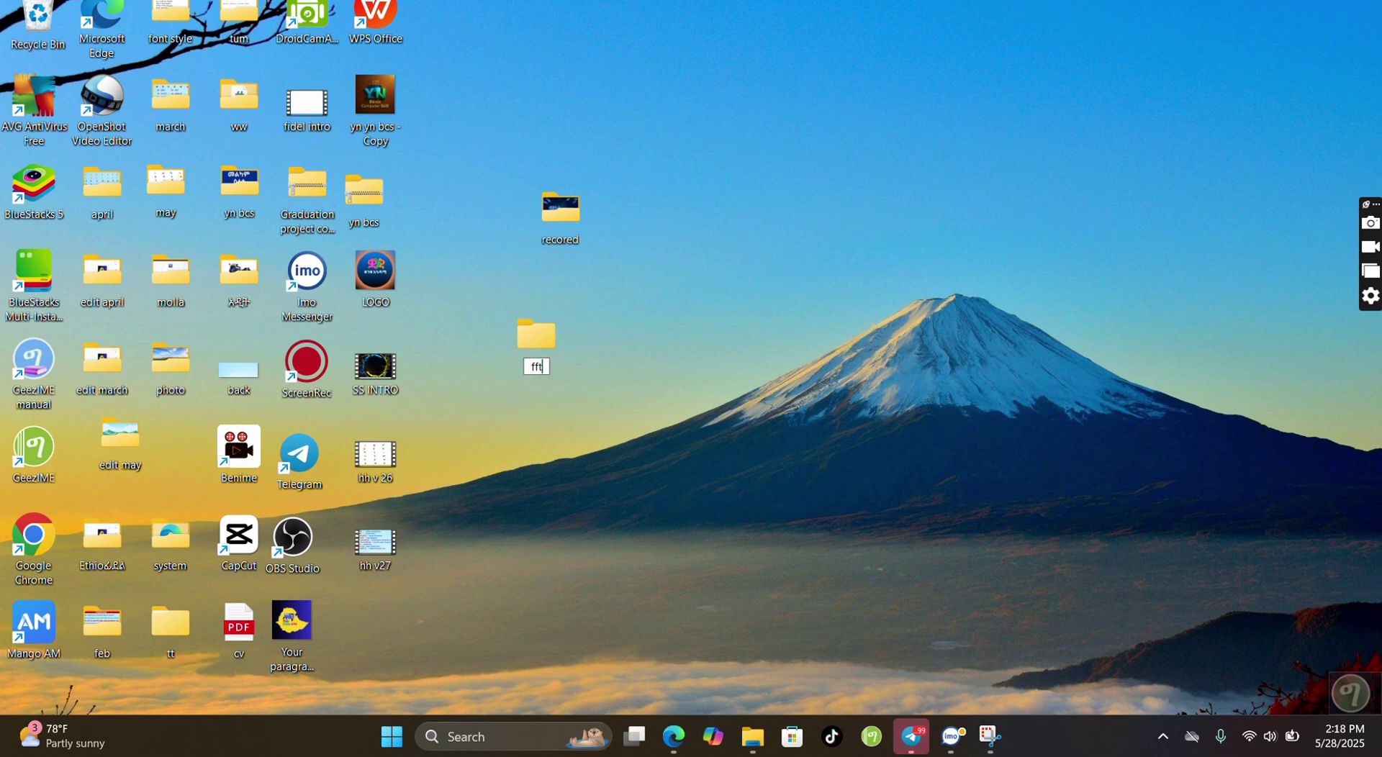
key("Return")
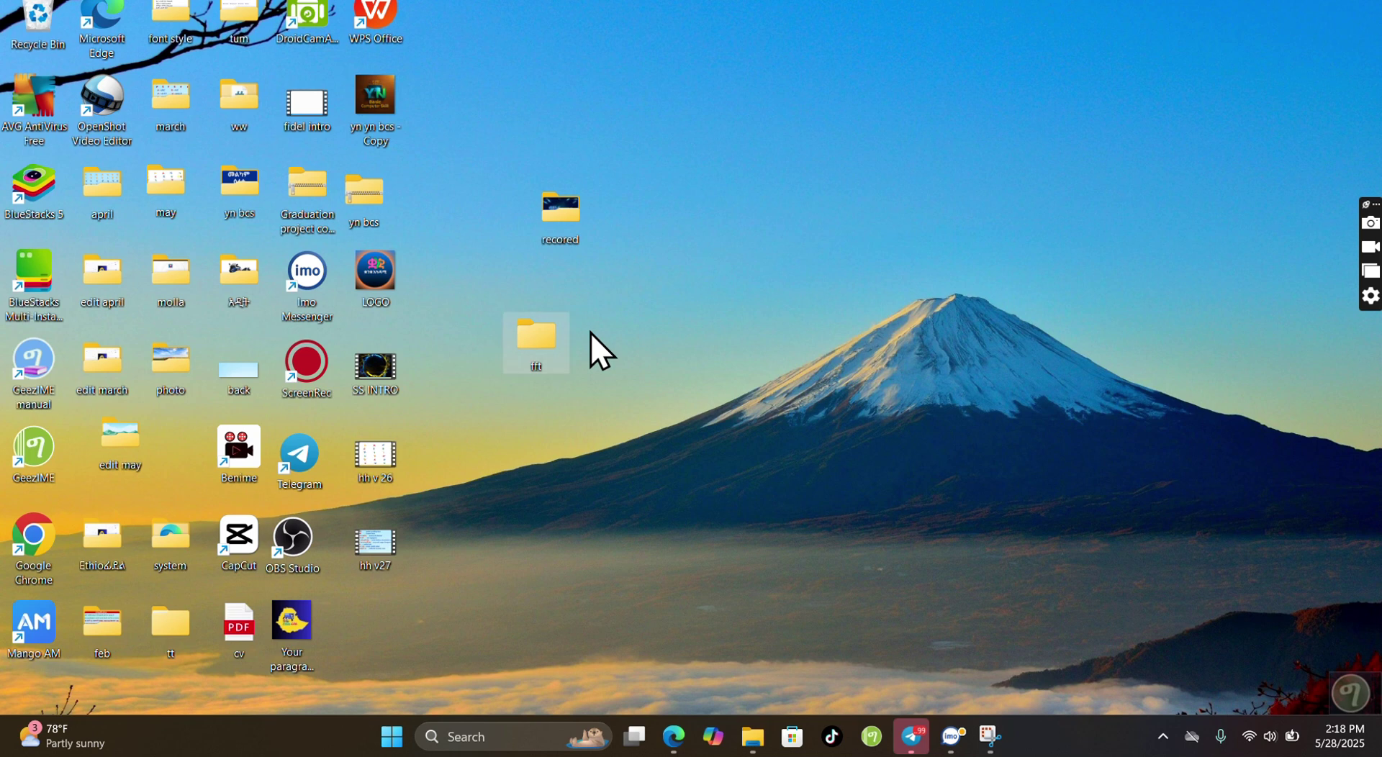
Paste the copied video into the fft folder and display the folder's contents as large icons
double_click(537, 334)
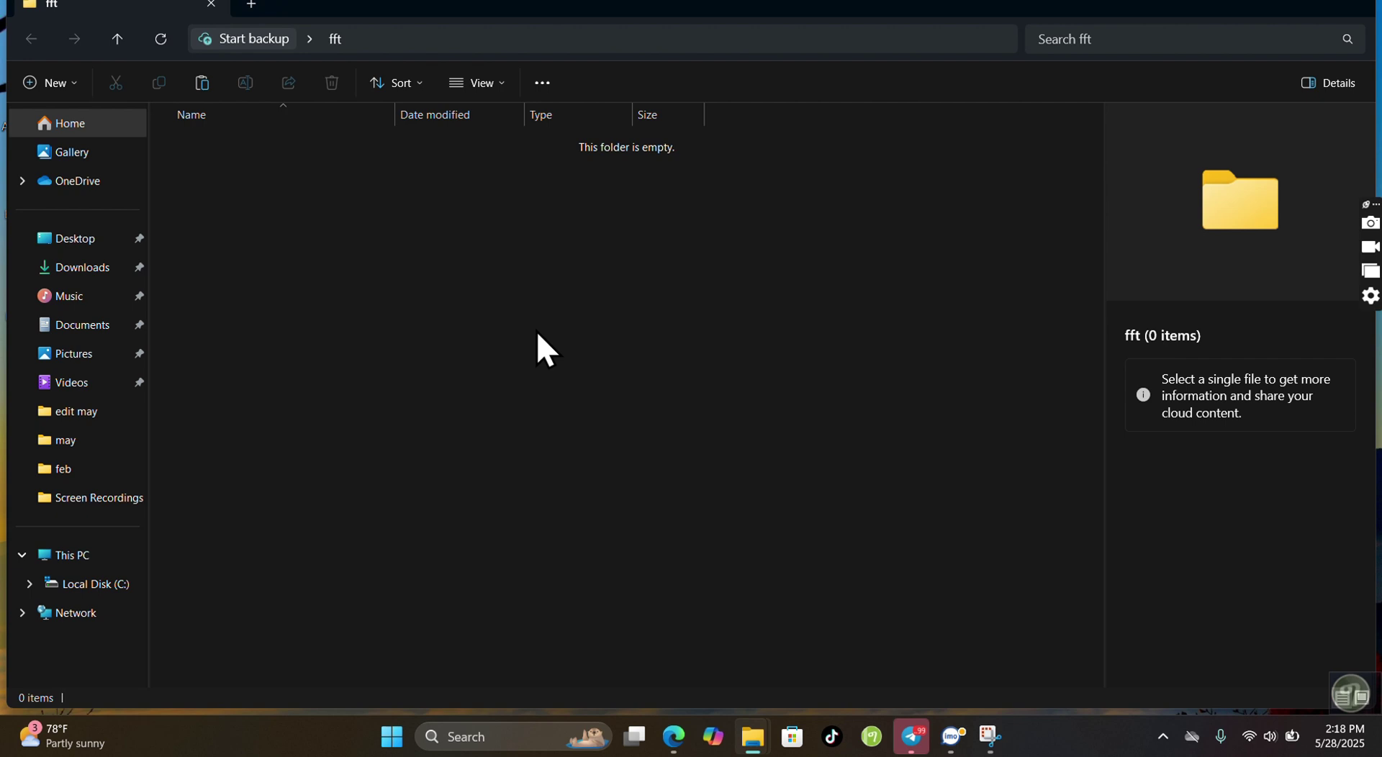
right_click(537, 333)
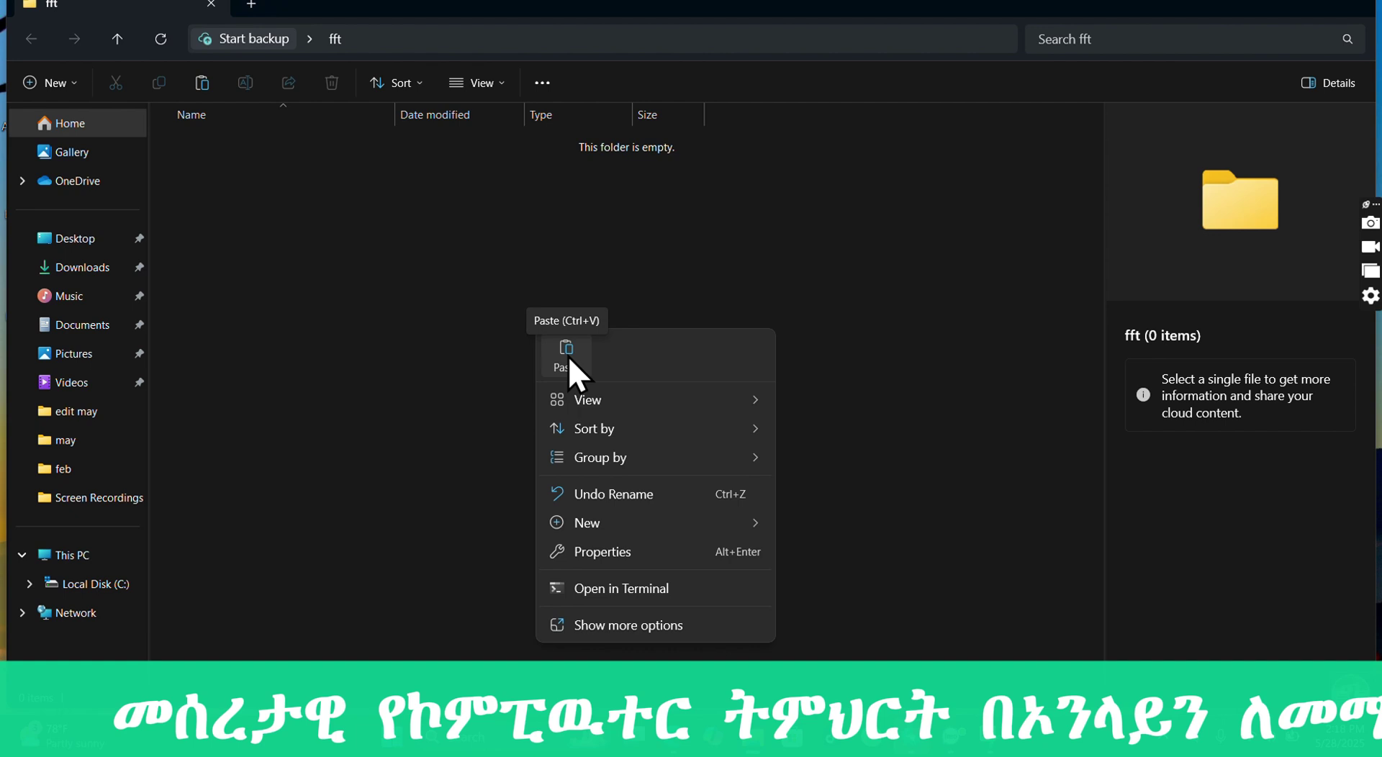
left_click(568, 356)
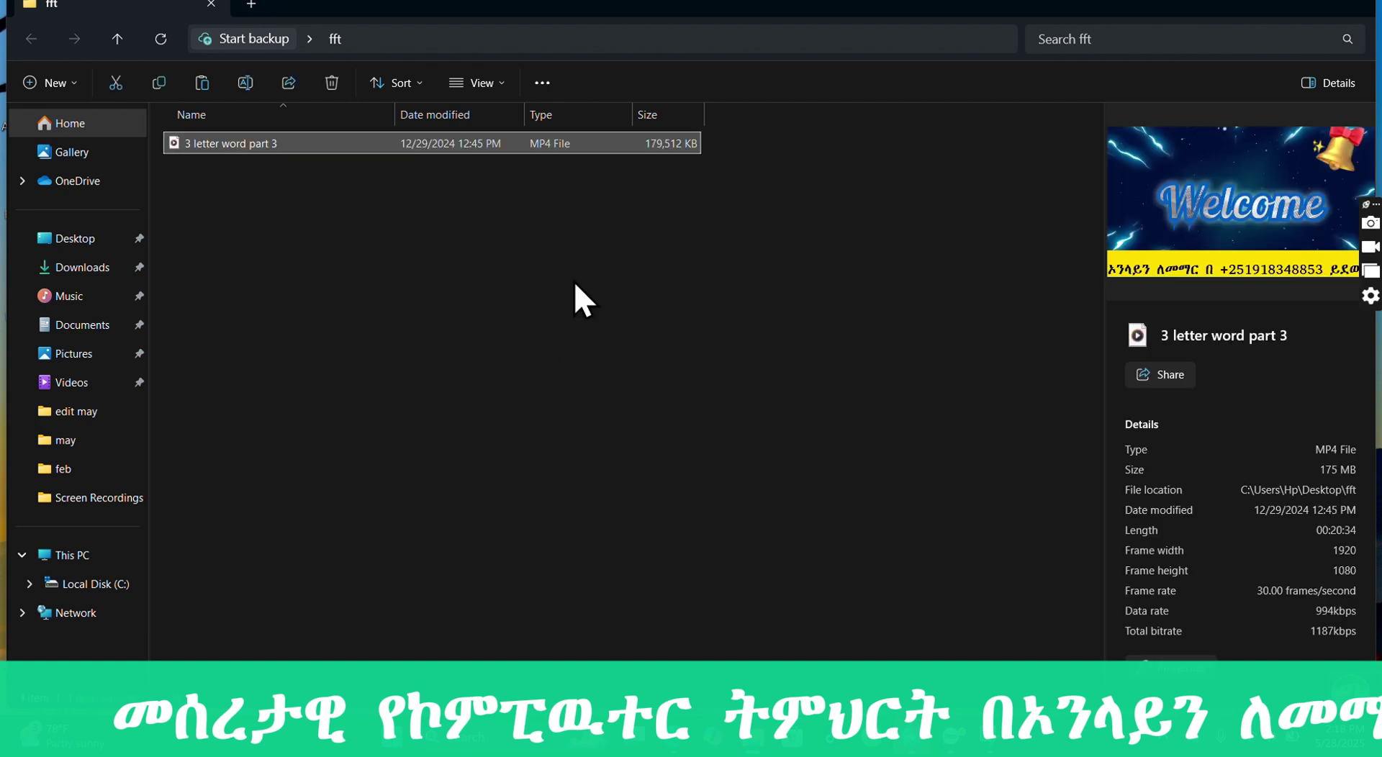
left_click(502, 84)
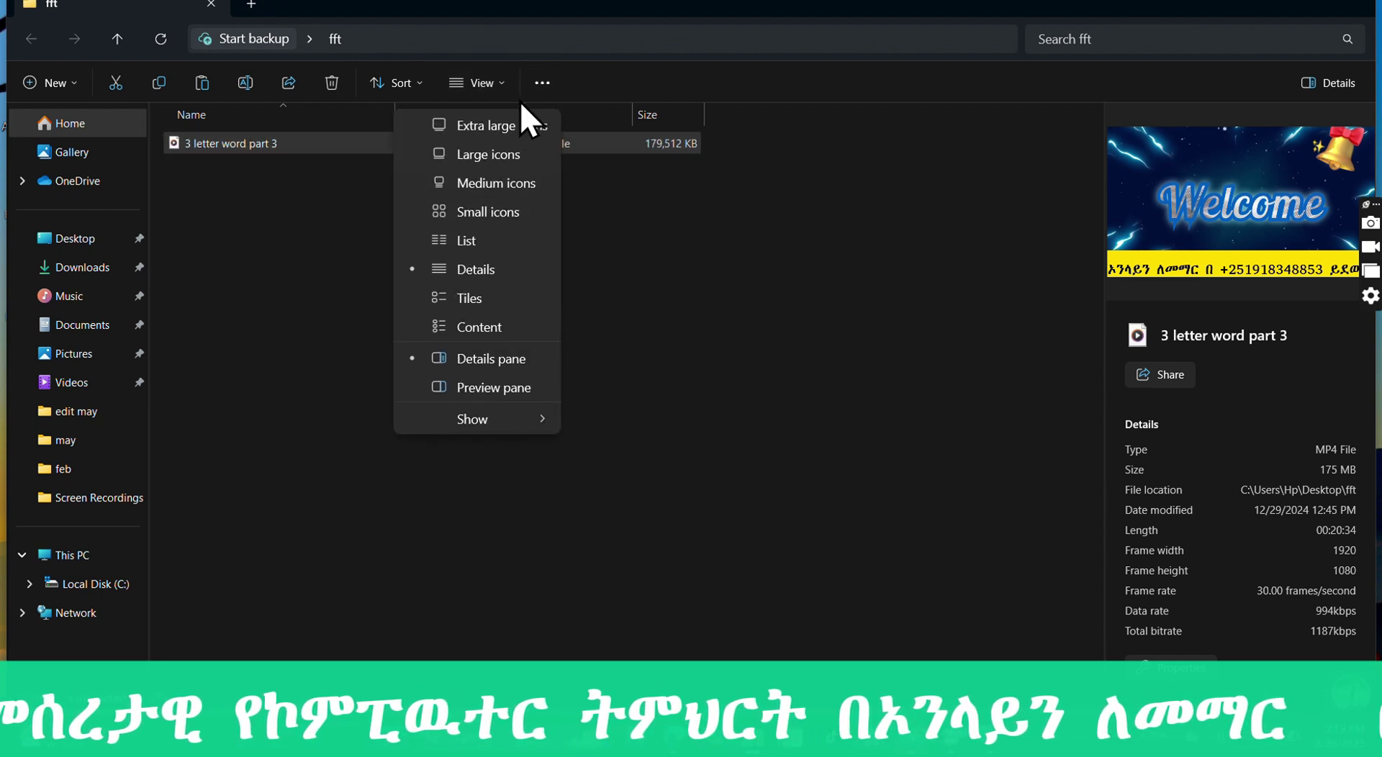
left_click(456, 161)
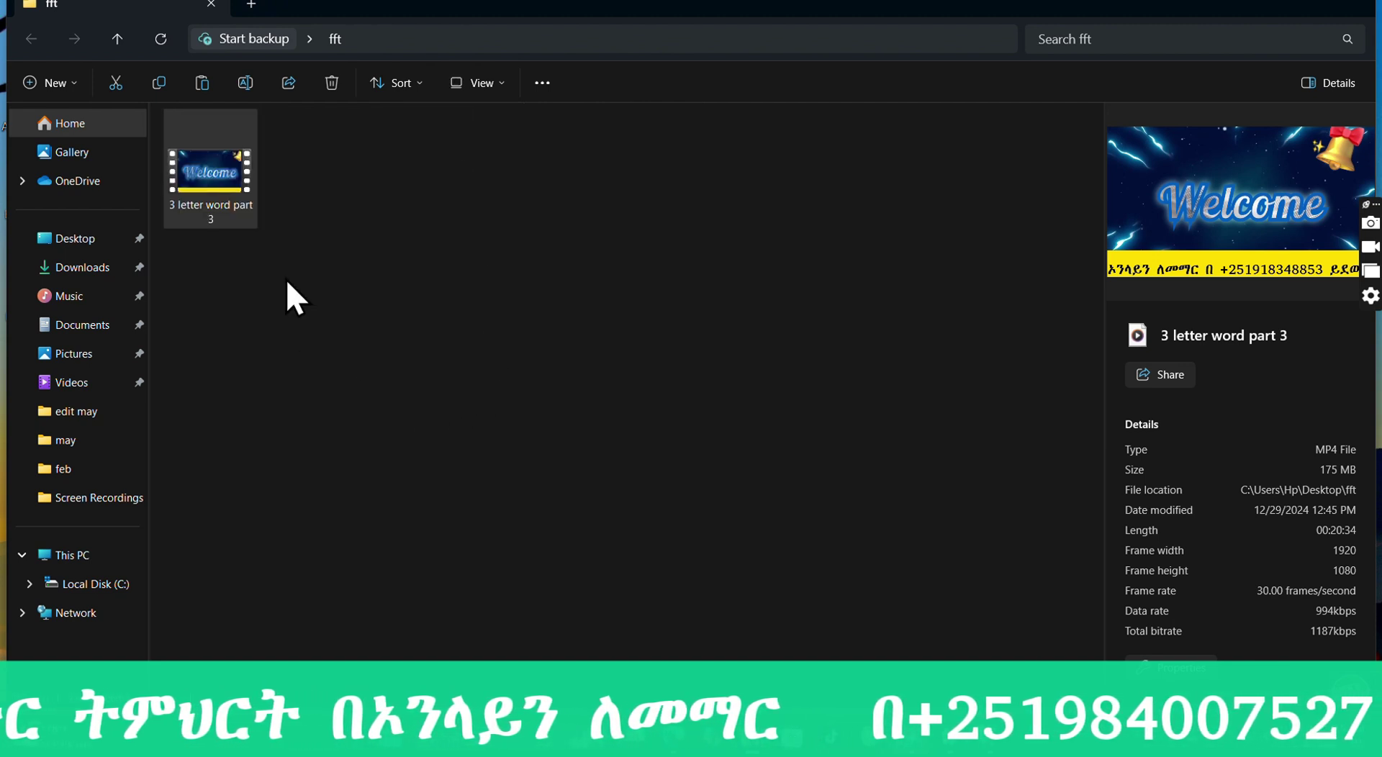
left_click(1275, 9)
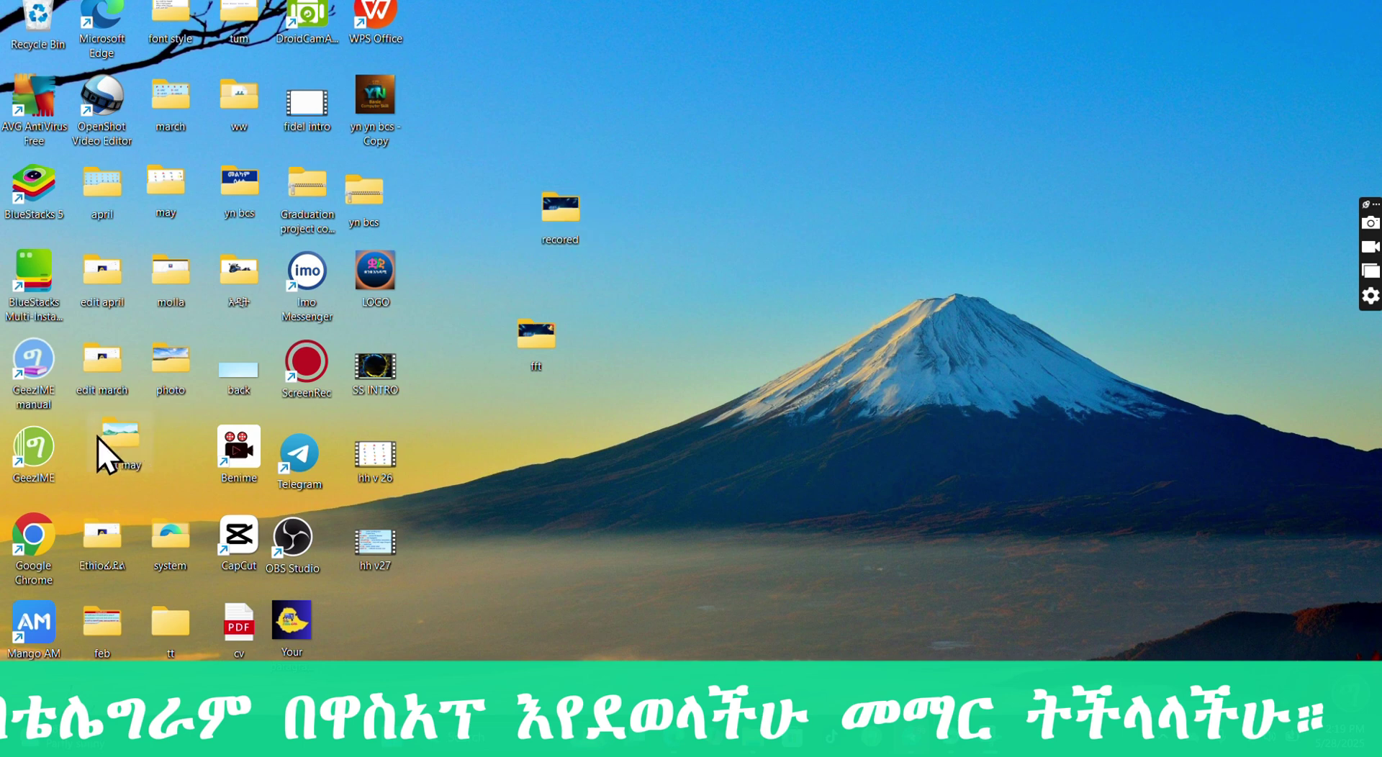
Cut the bcs 23 video from the edit may folder and close the folder
double_click(141, 460)
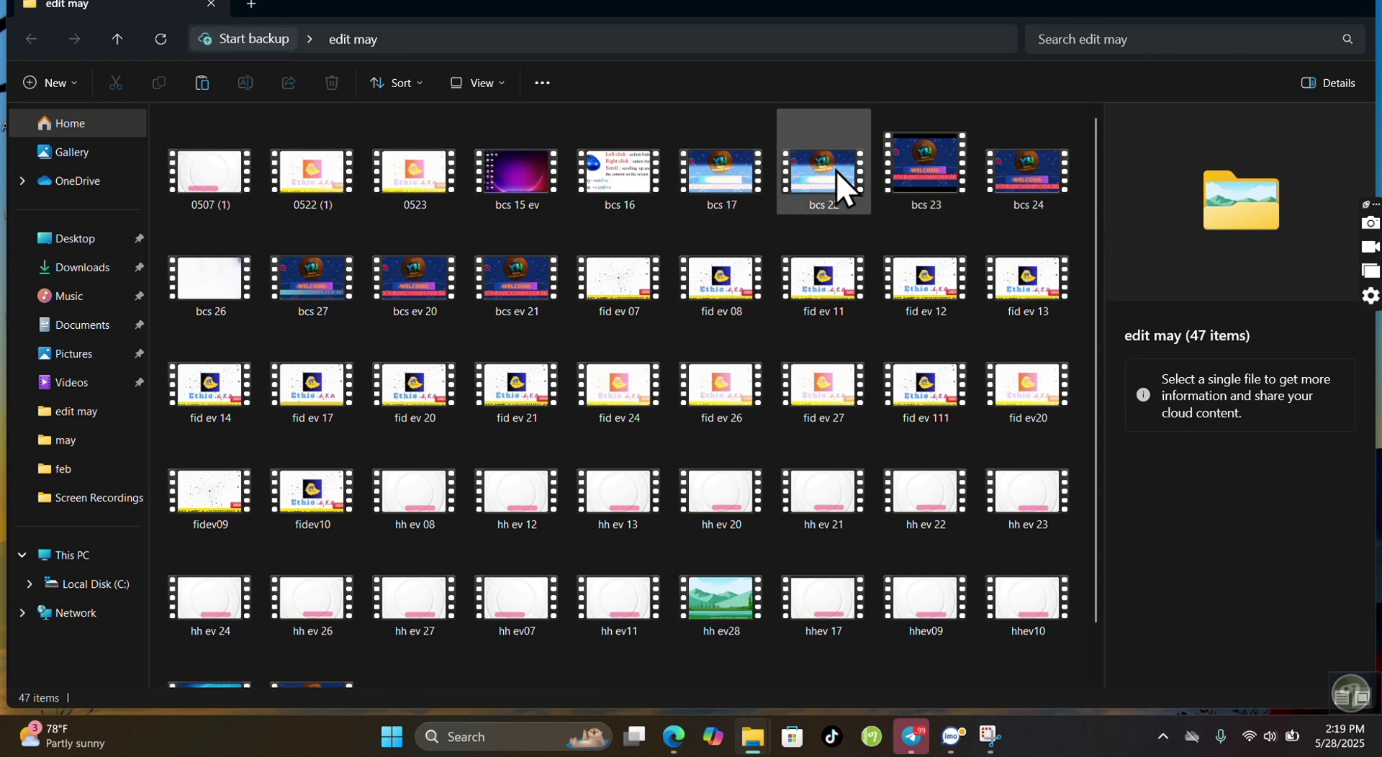
left_click(903, 169)
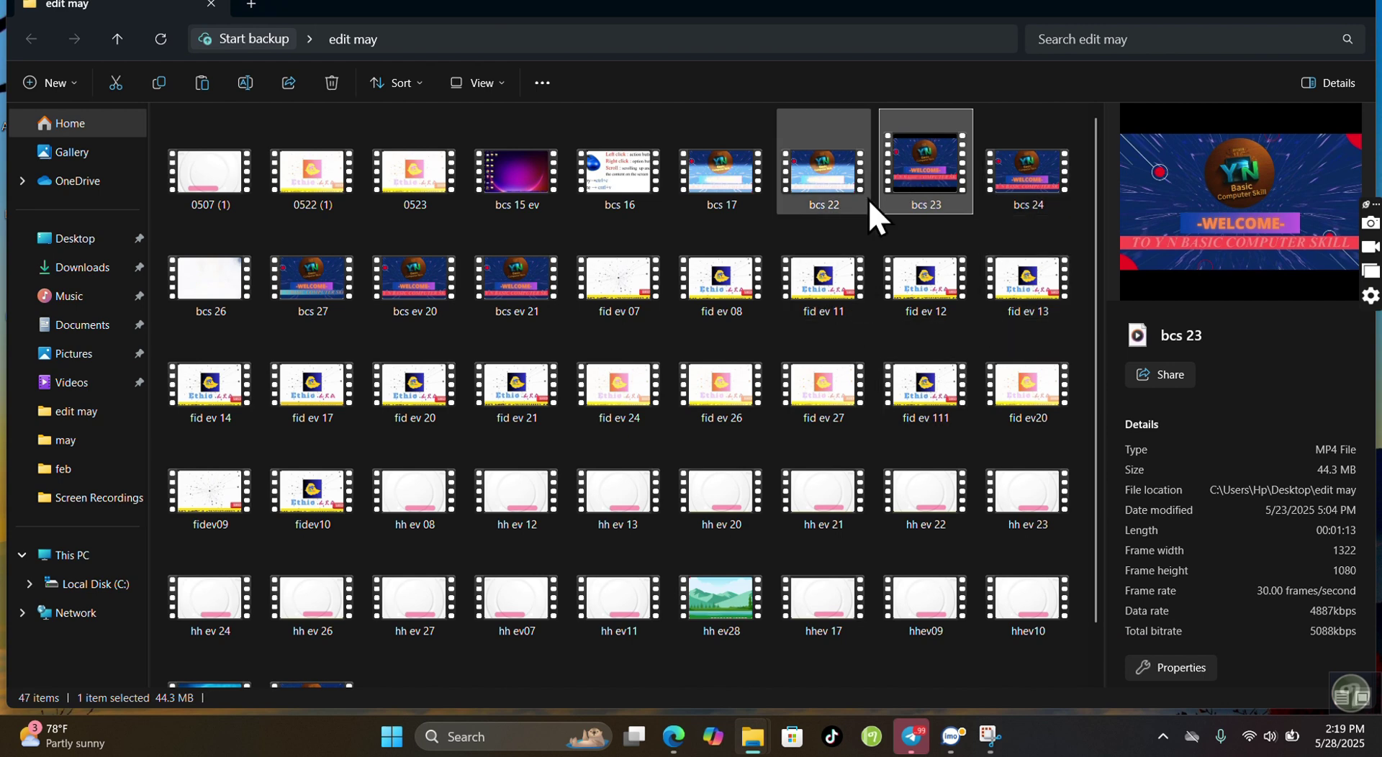
right_click(913, 189)
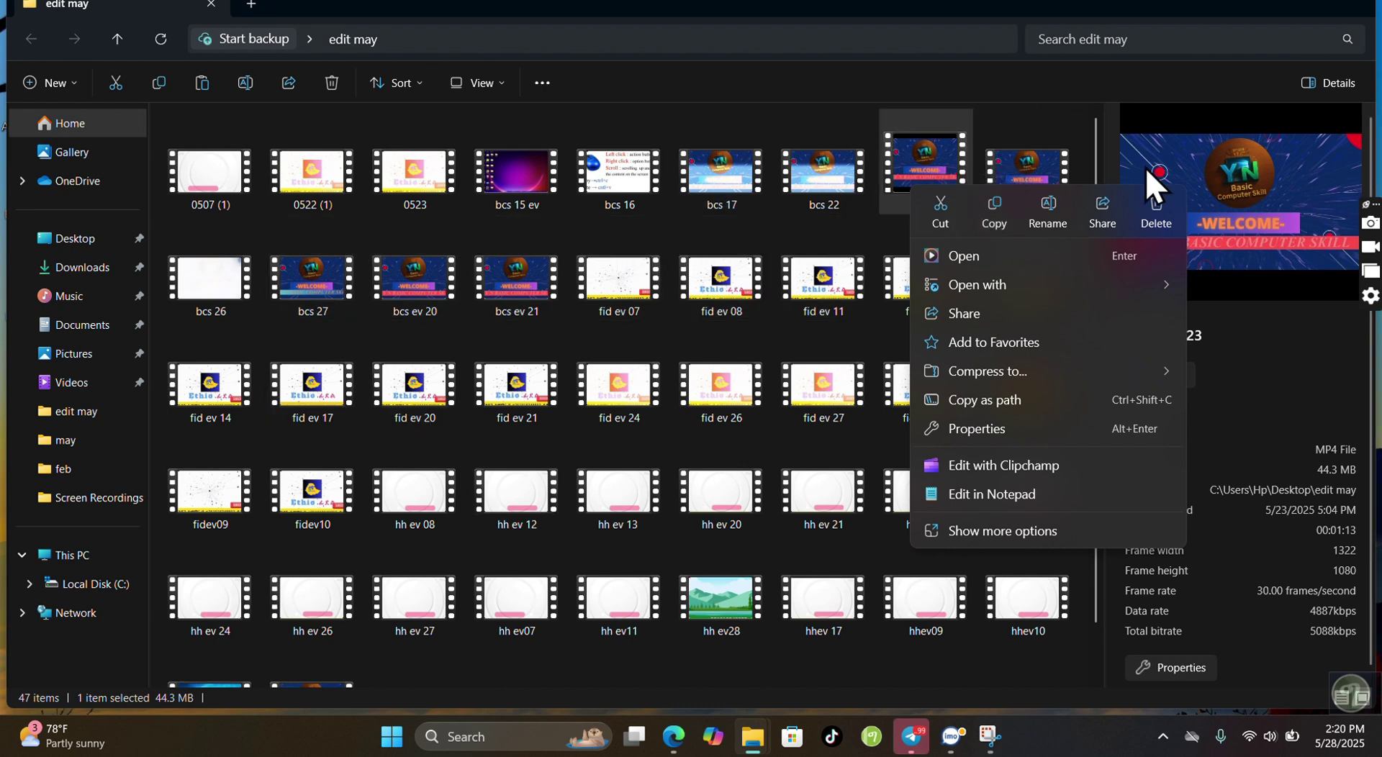
left_click(888, 210)
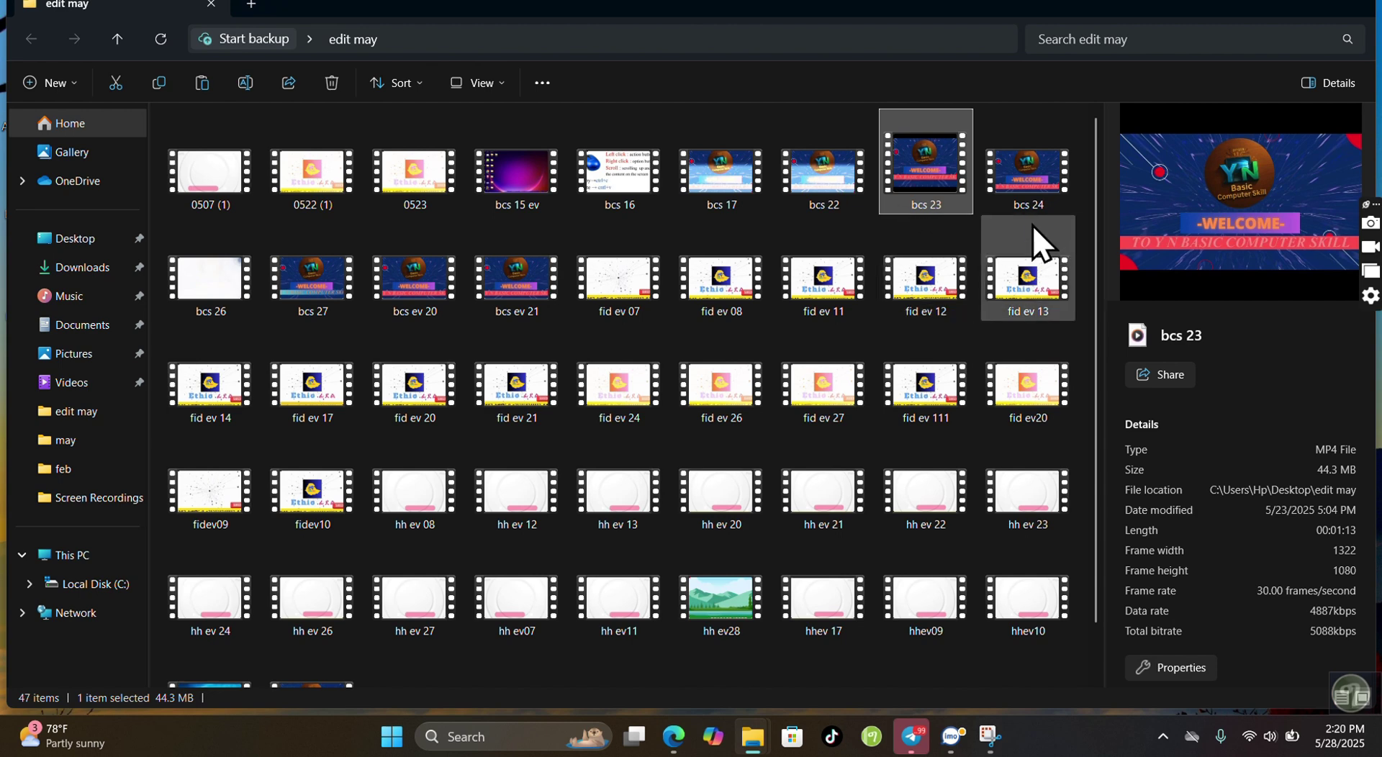
right_click(923, 187)
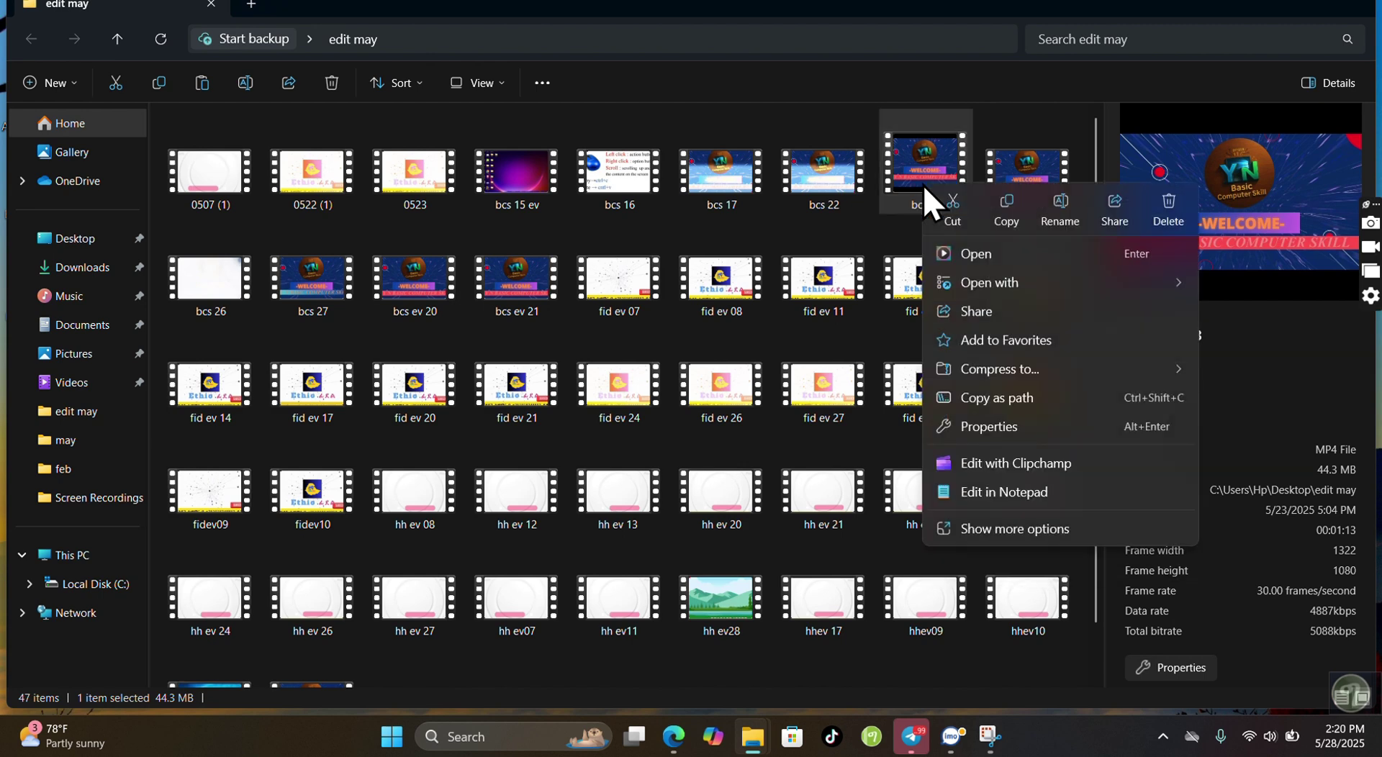
left_click(949, 212)
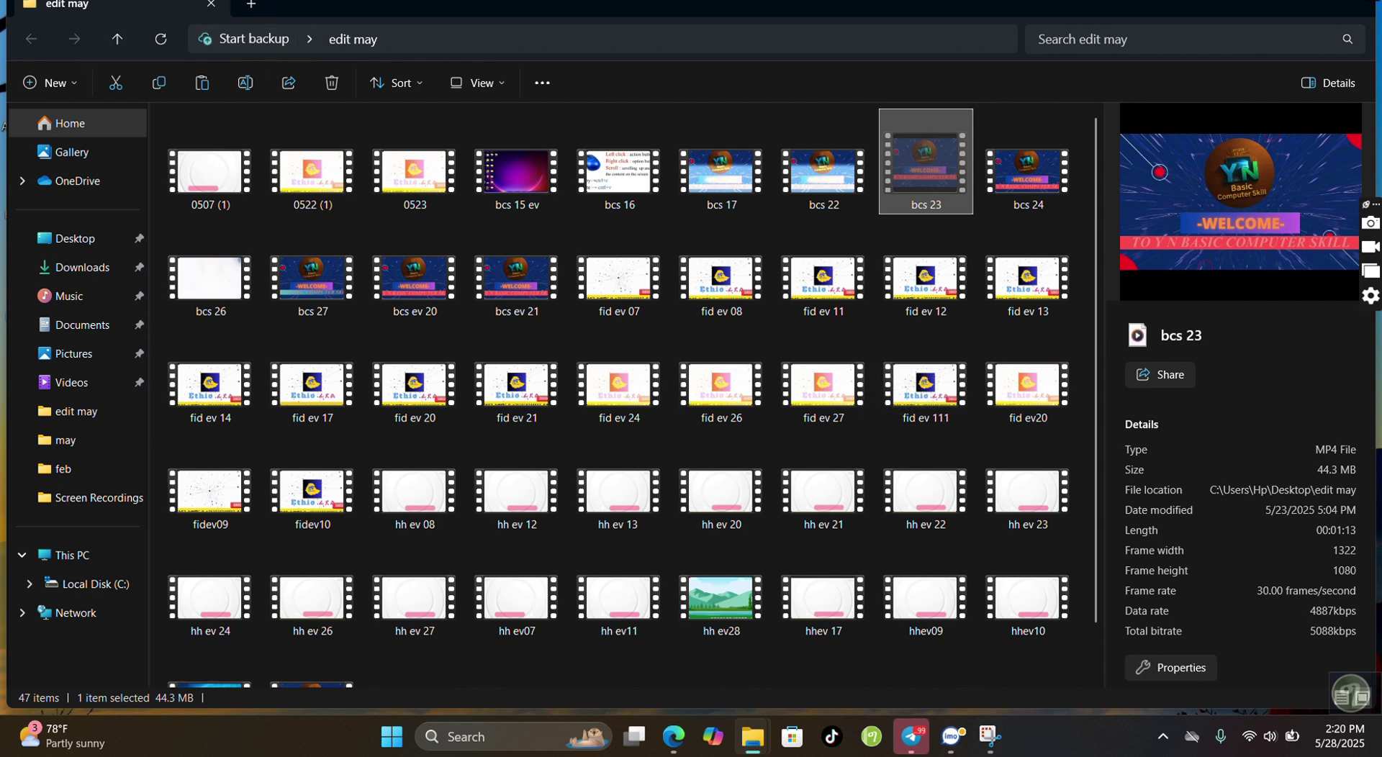
left_click(1279, 5)
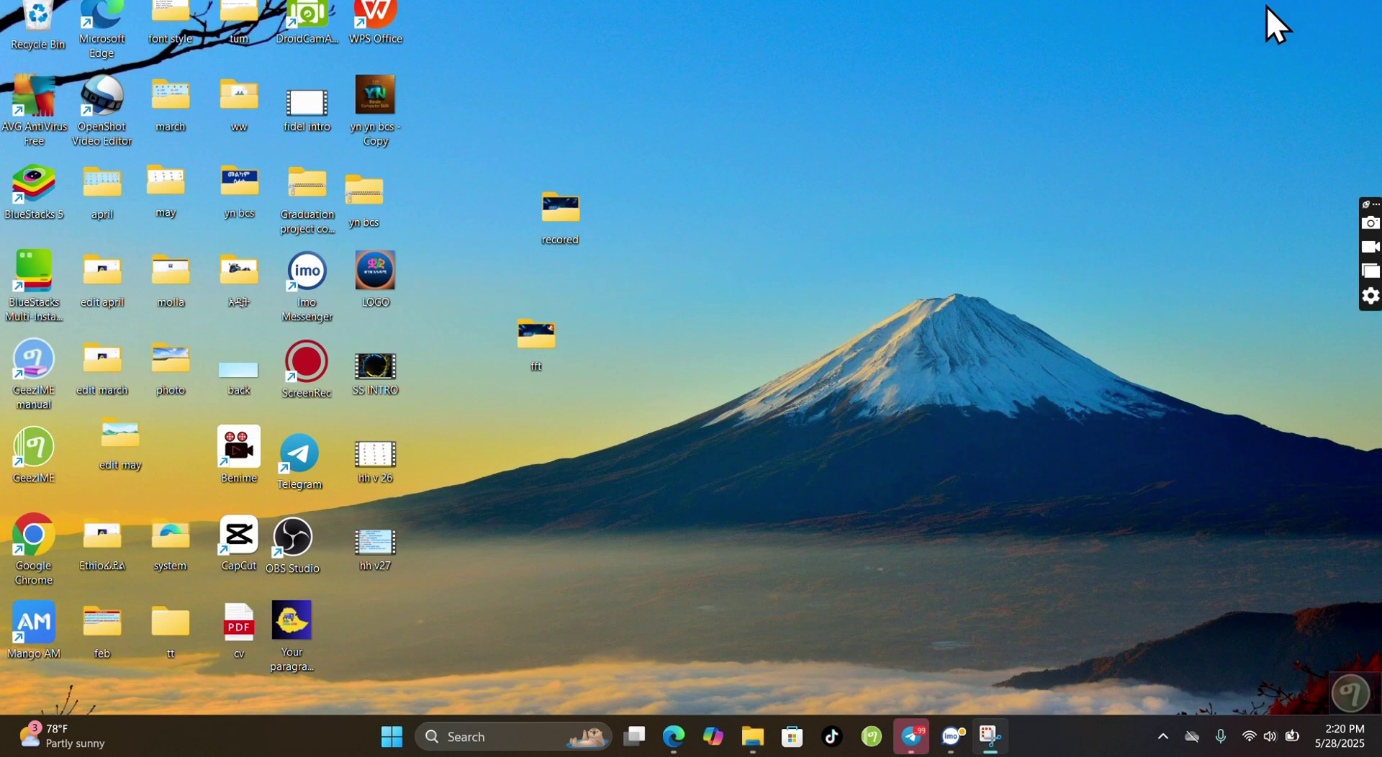
Paste the cut bcs 23 video into the fft folder and close the folder
double_click(519, 344)
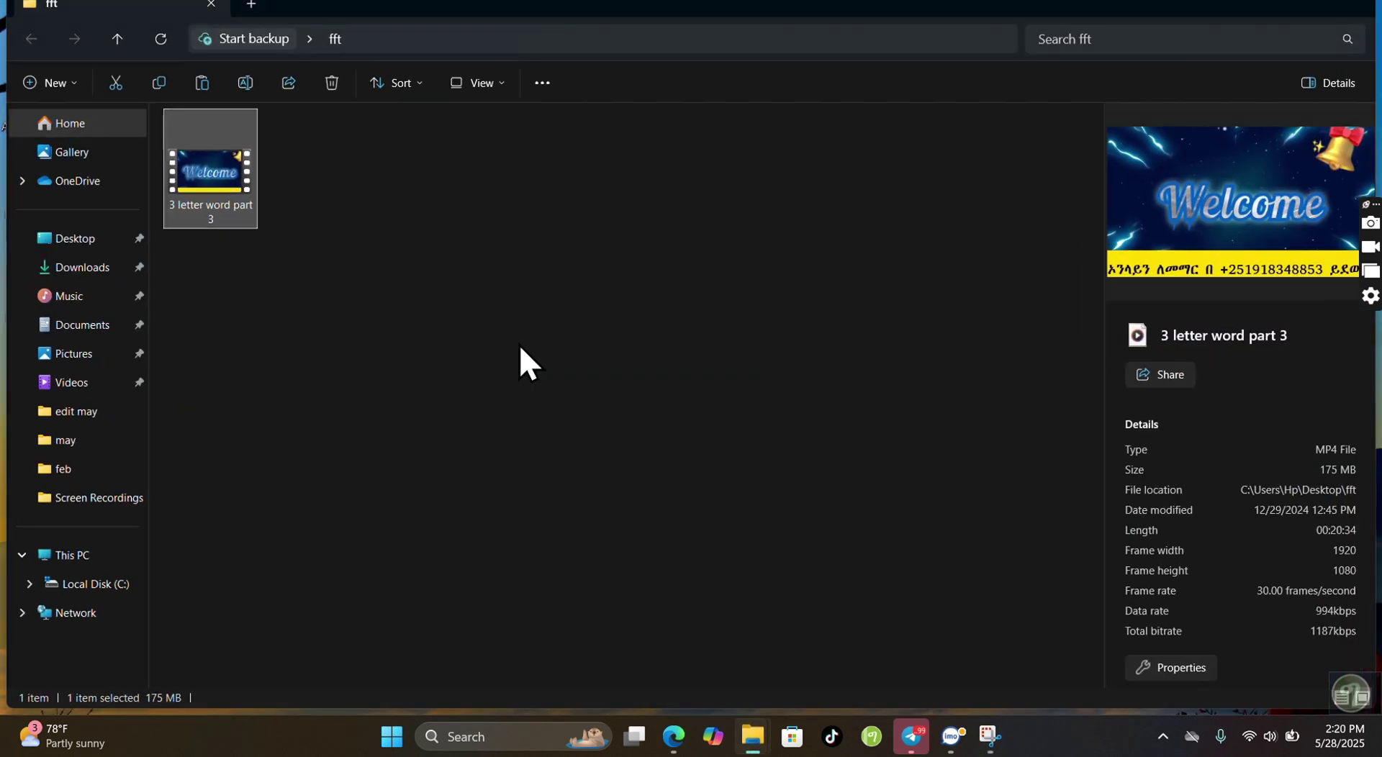
right_click(375, 203)
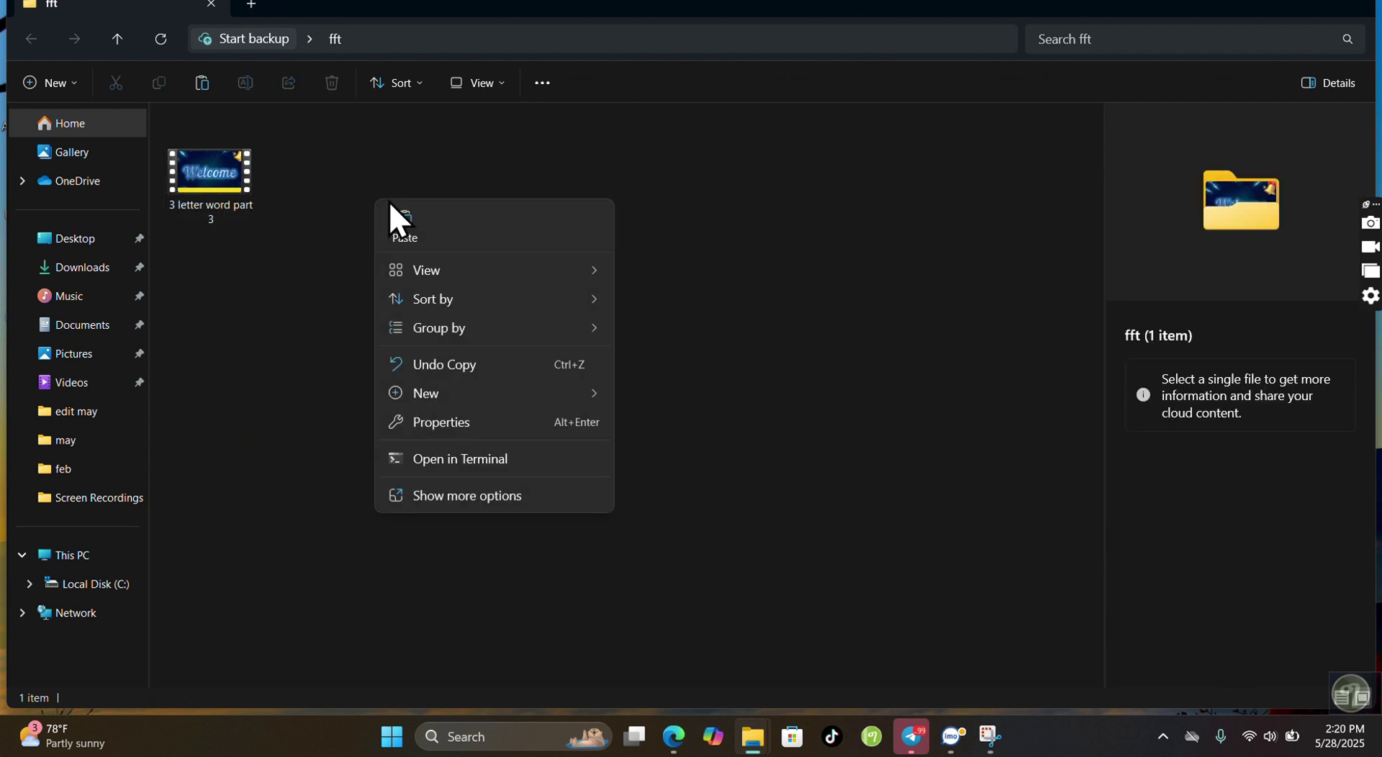
left_click(401, 218)
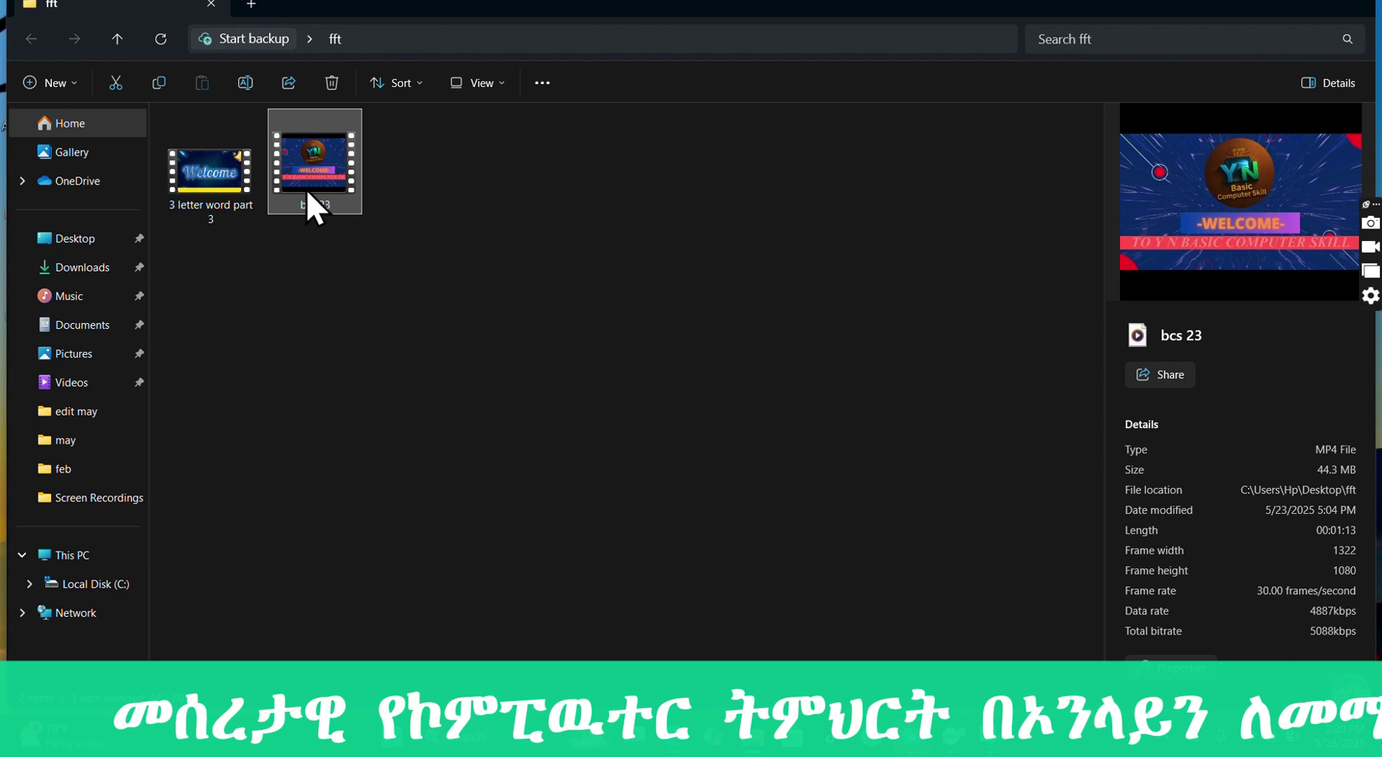
left_click(364, 233)
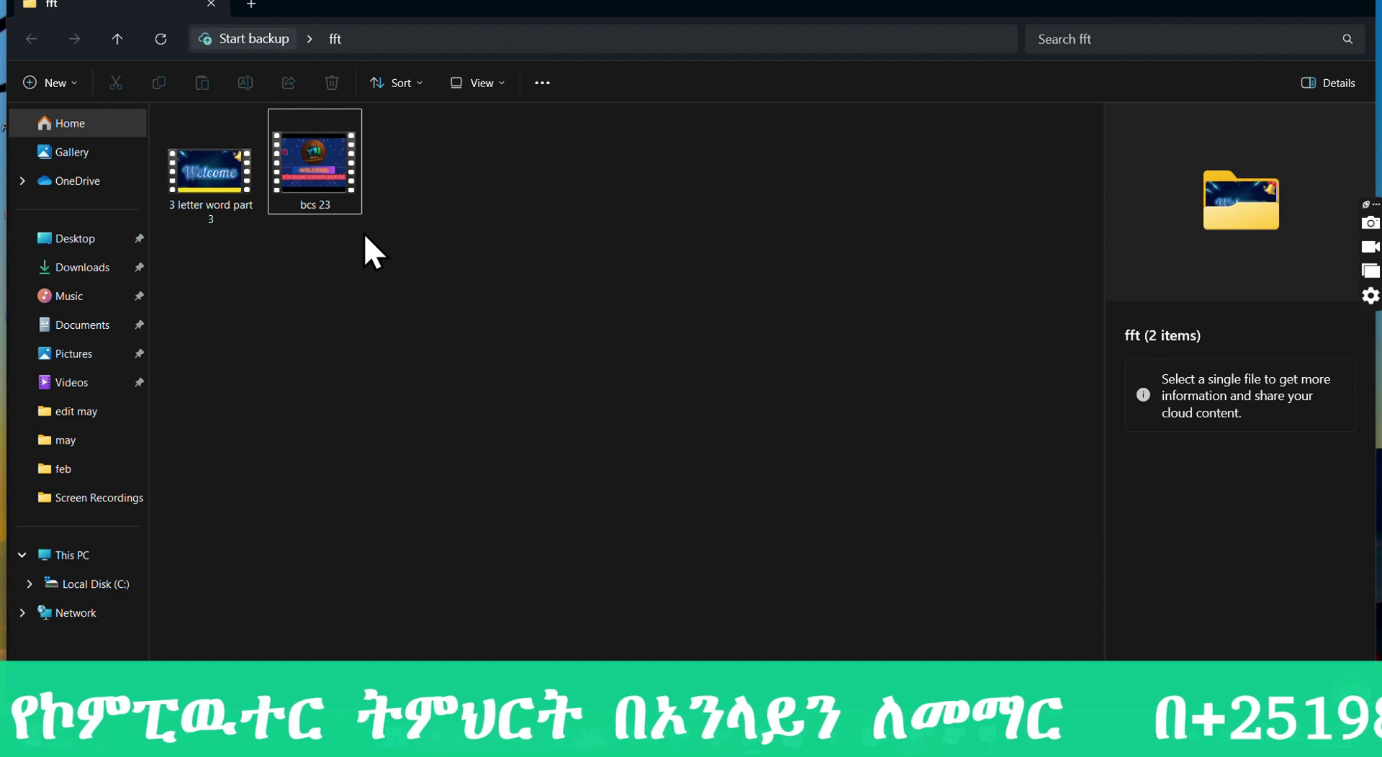
left_click(1266, 6)
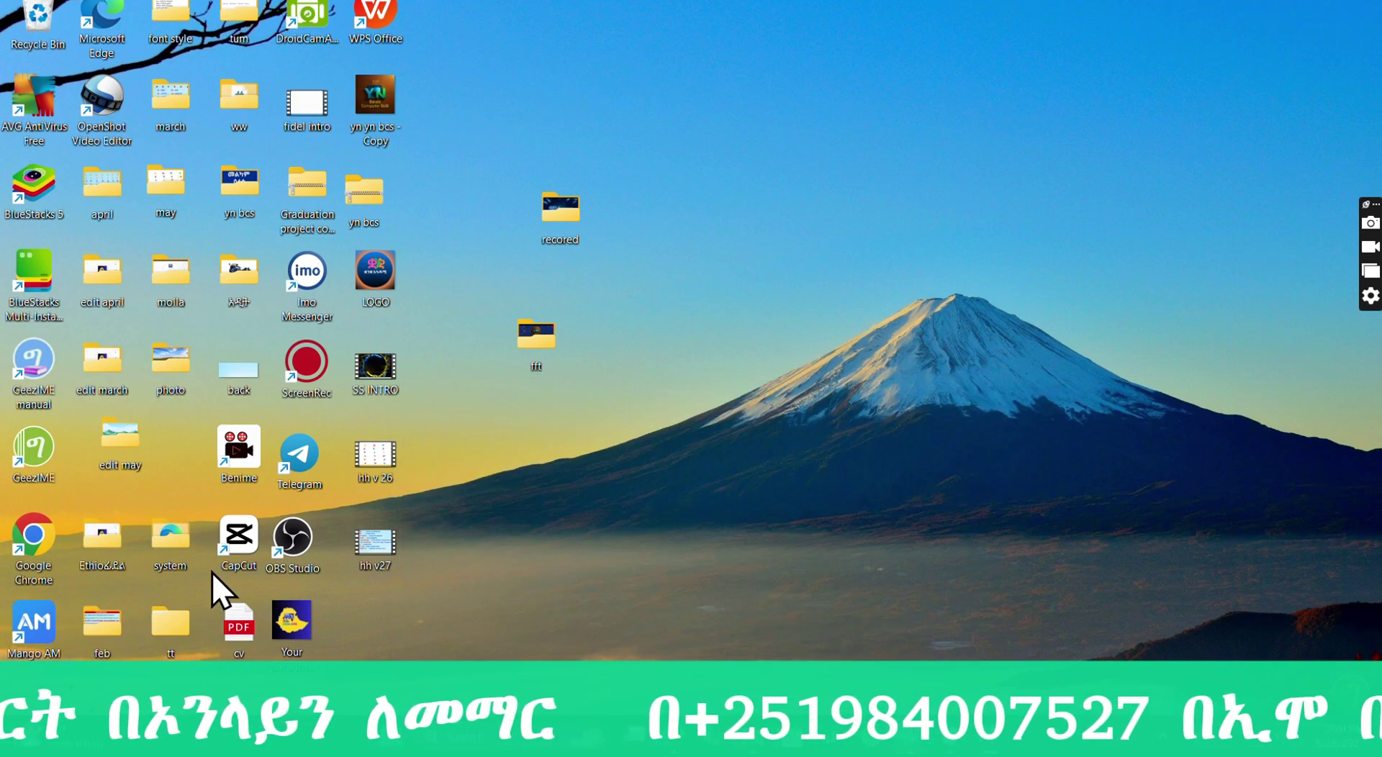
Check the edit may folder's contents for the cut bcs 23 video
double_click(119, 451)
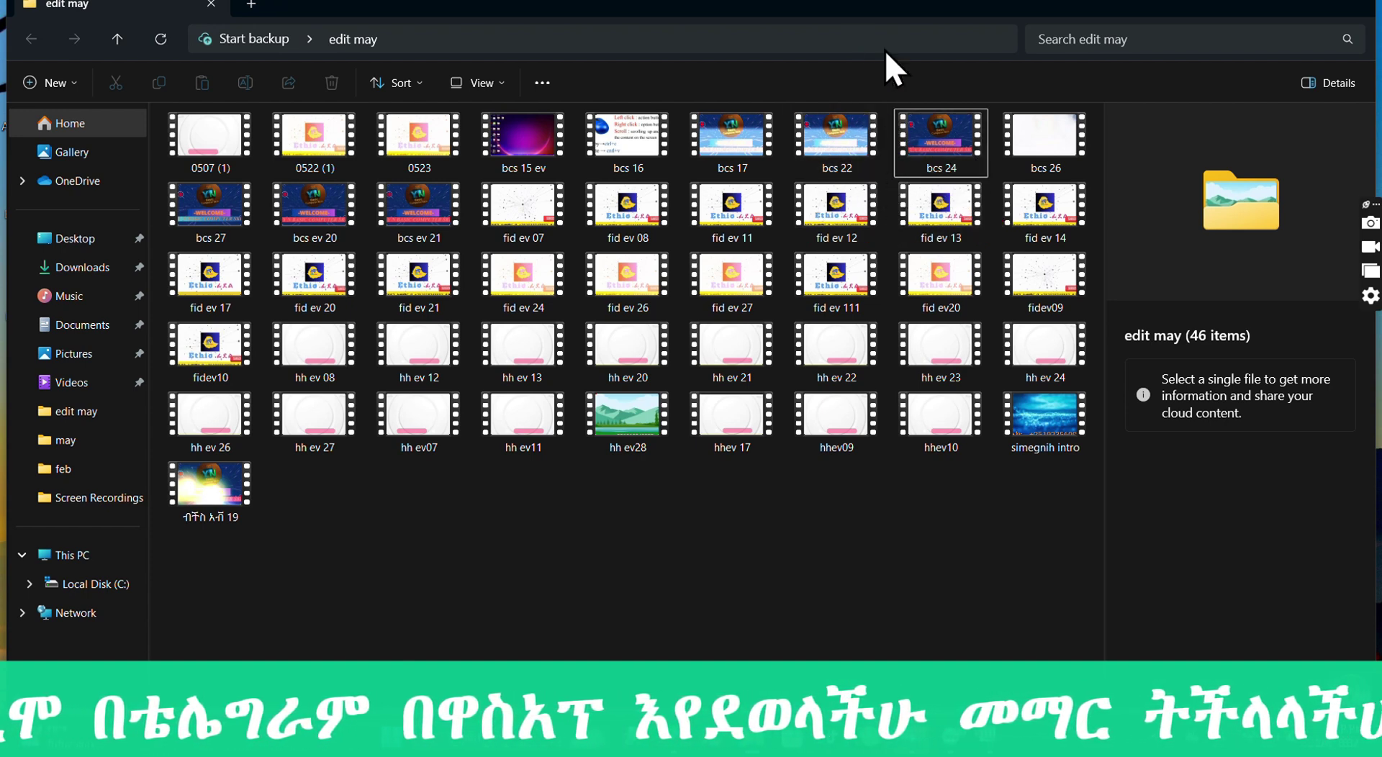
mouse_move(900, 165)
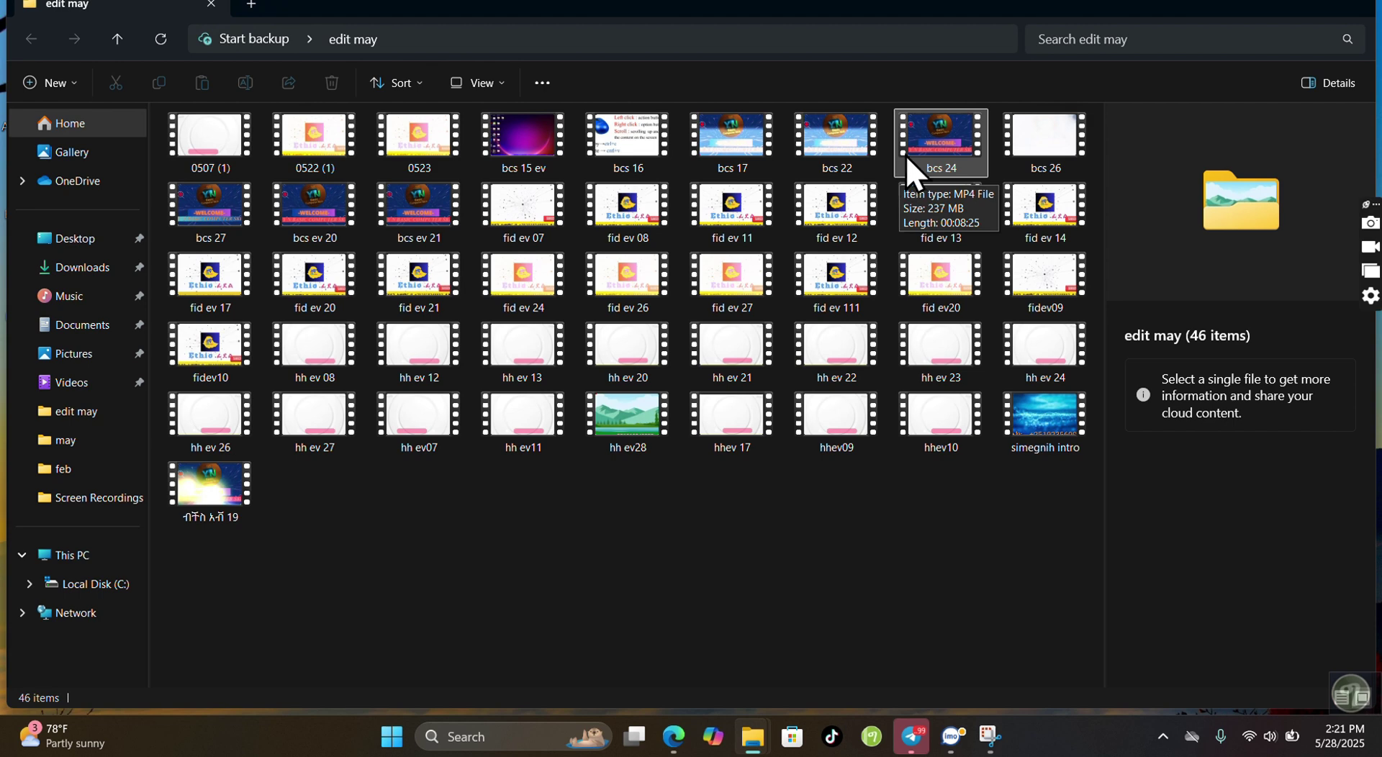
left_click(1280, 9)
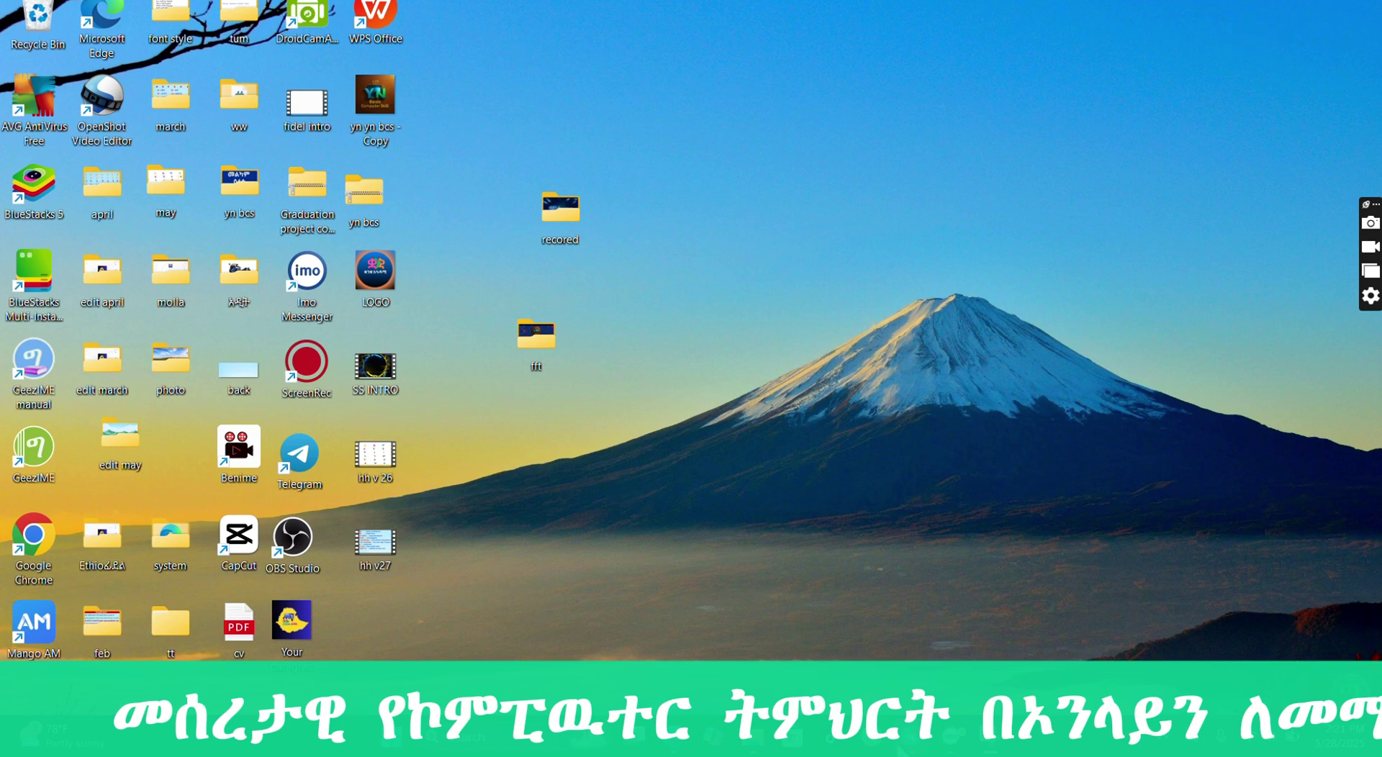
Open the edit may folder on the desktop
mouse_move(888, 749)
double_click(106, 451)
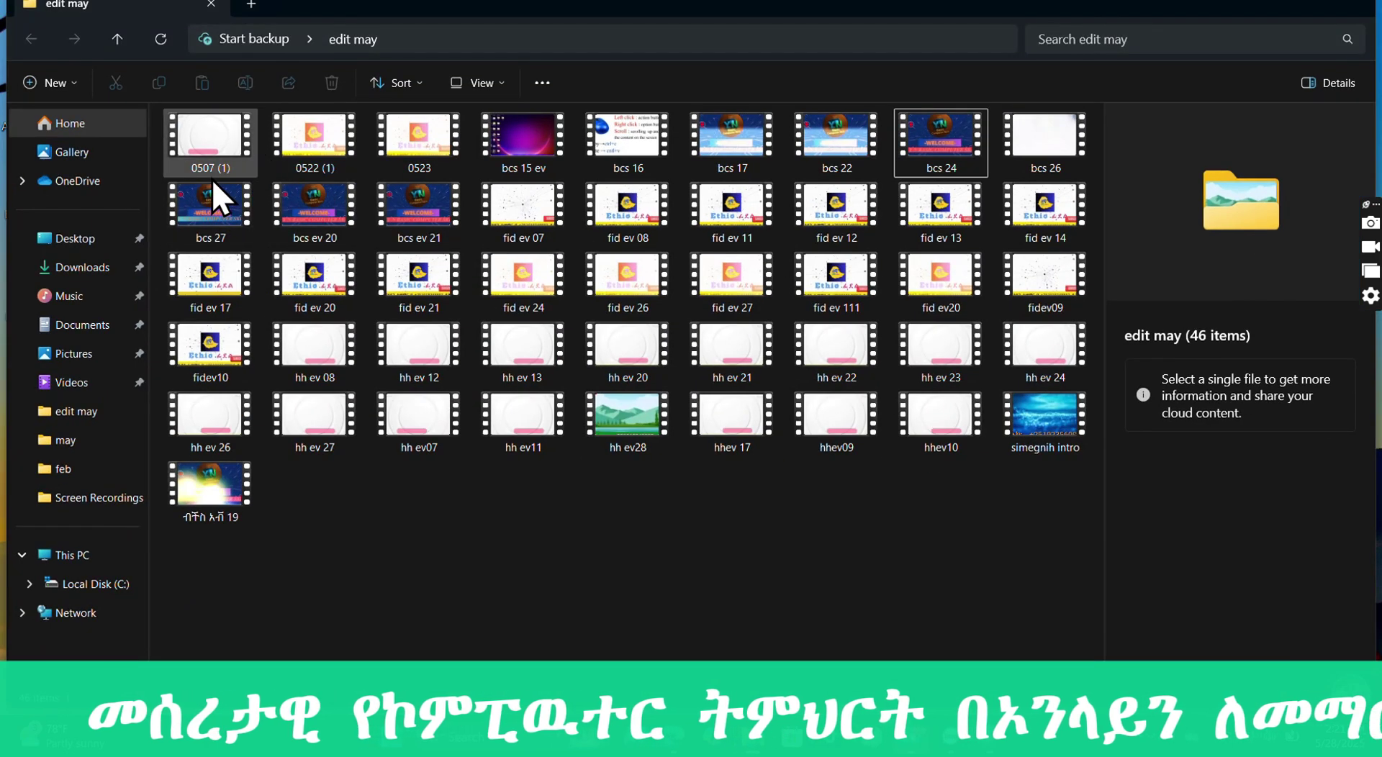
left_click(525, 134)
left_click(724, 142)
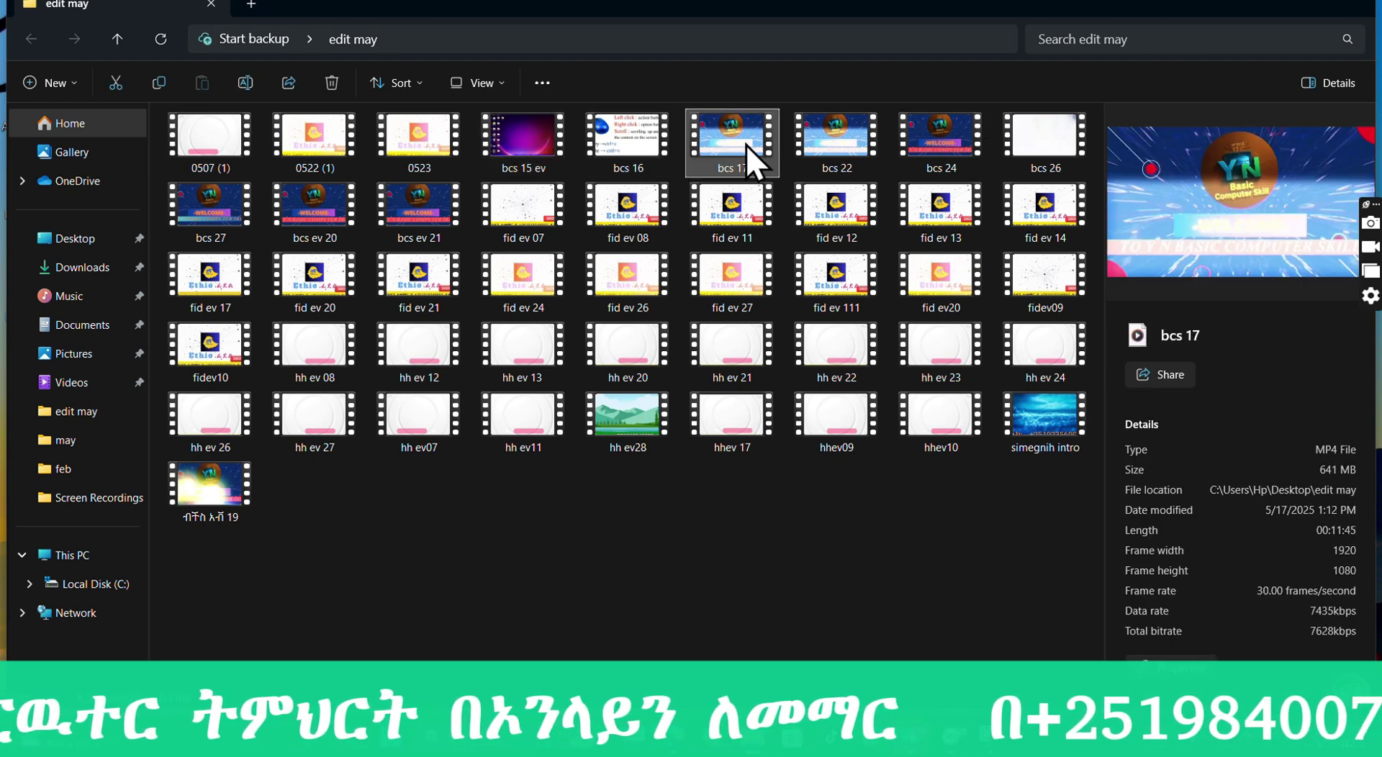
left_click(842, 135)
left_click(977, 142)
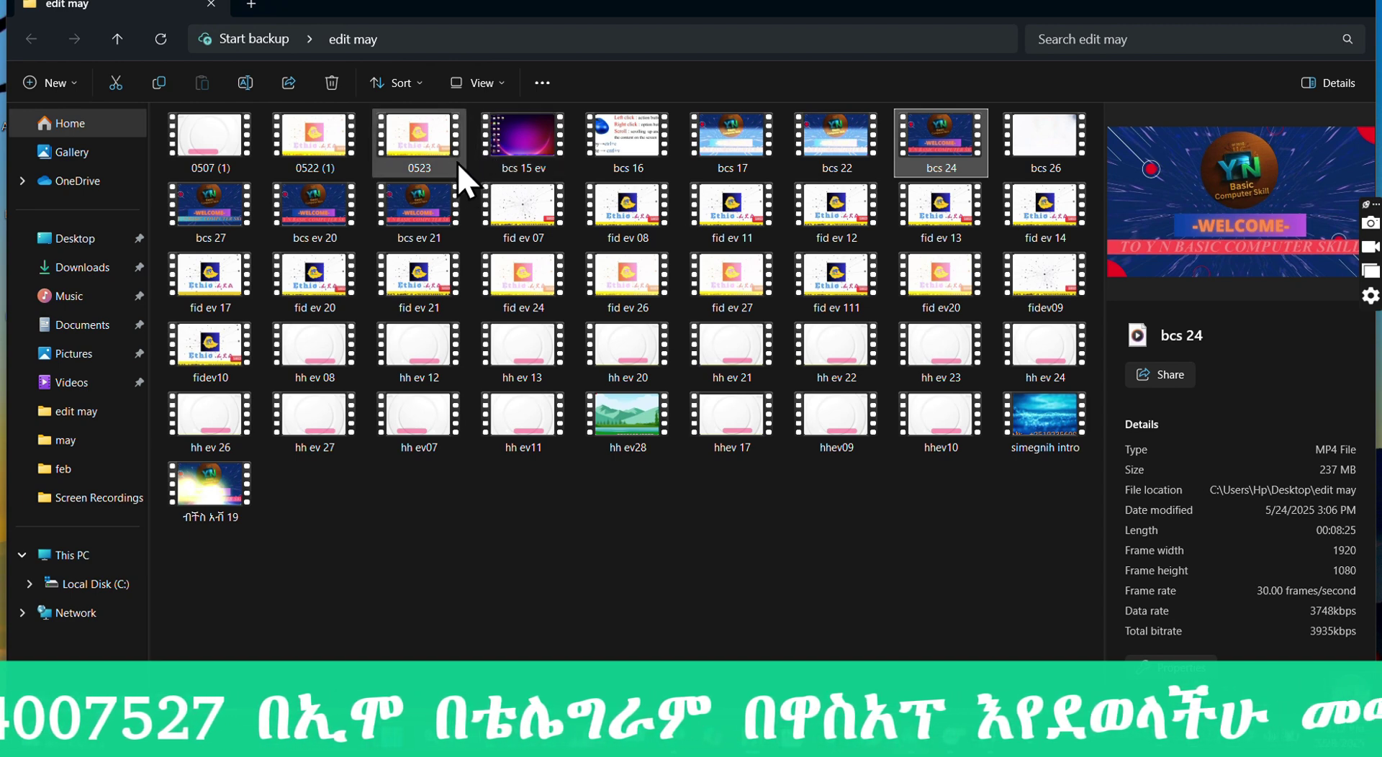
left_click_drag(475, 162, 1170, 270)
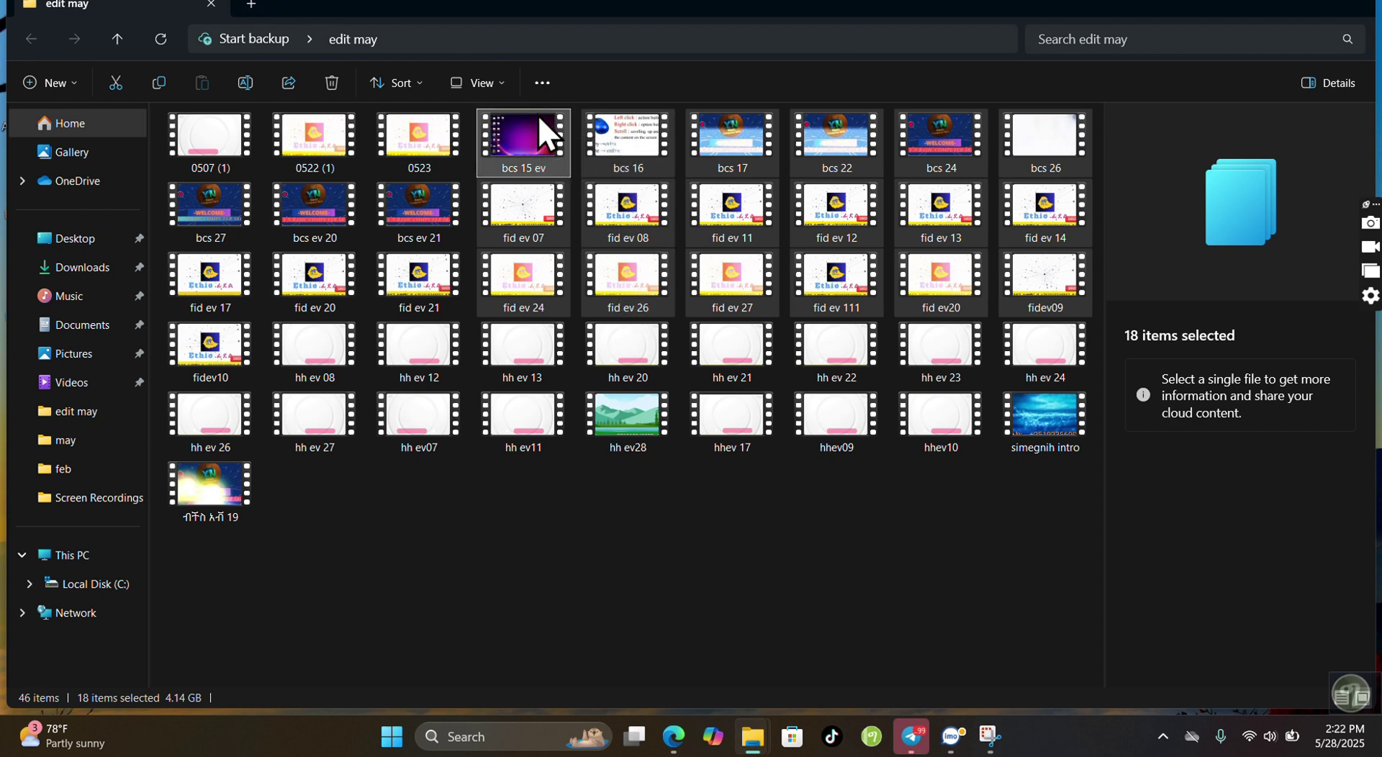
left_click(616, 140, "ctrl")
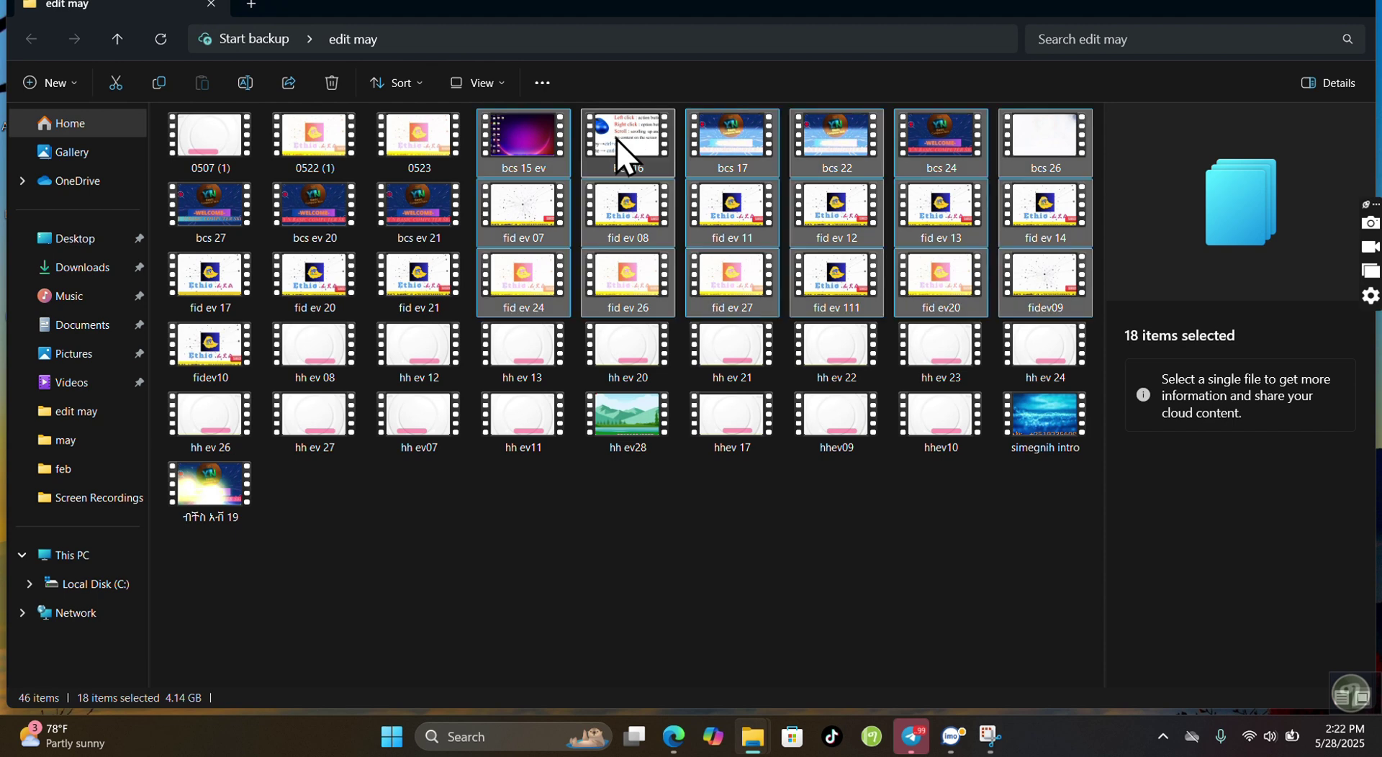
left_click(847, 592)
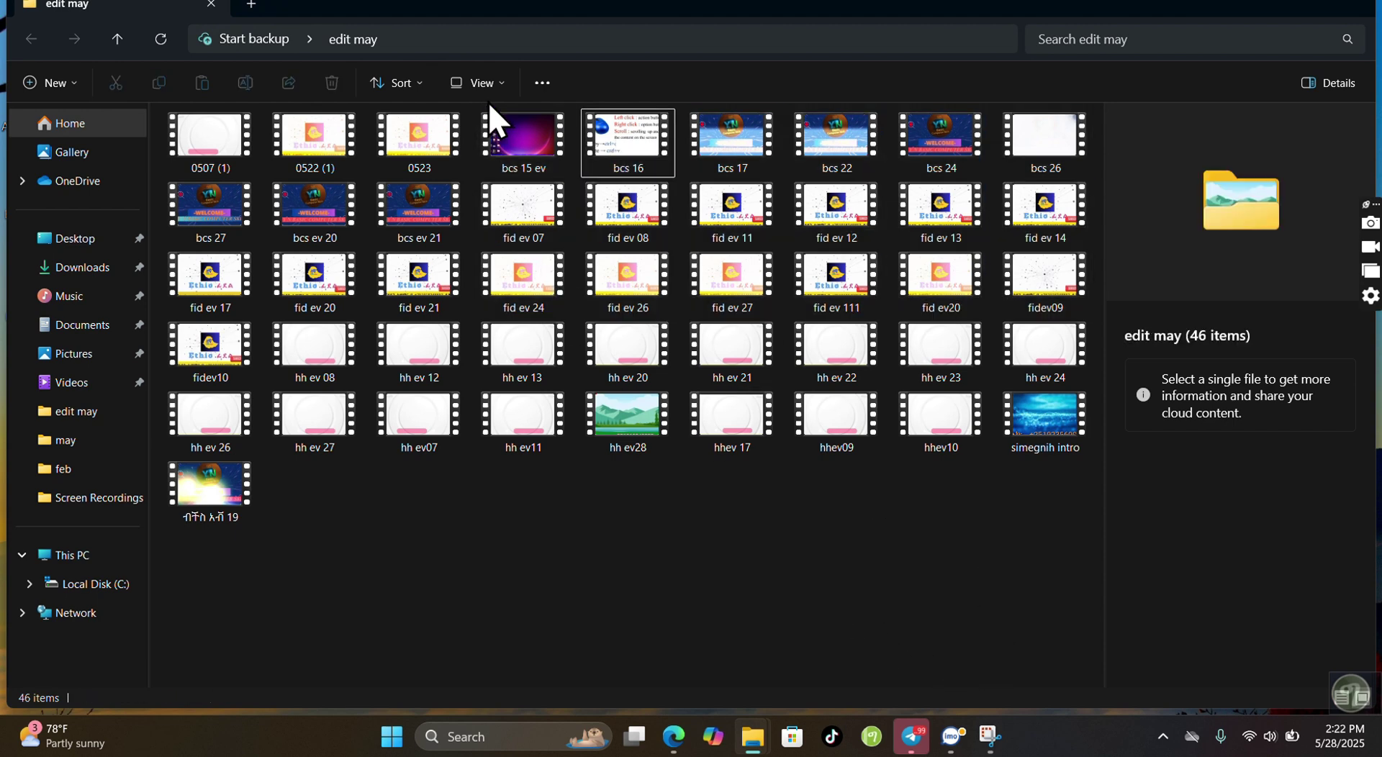
Copy the videos bcs 15 ev, bcs 17, bcs 22, bcs 24 and the Amharic-named 19 together from edit may, and minimize the folder window
left_click(507, 127)
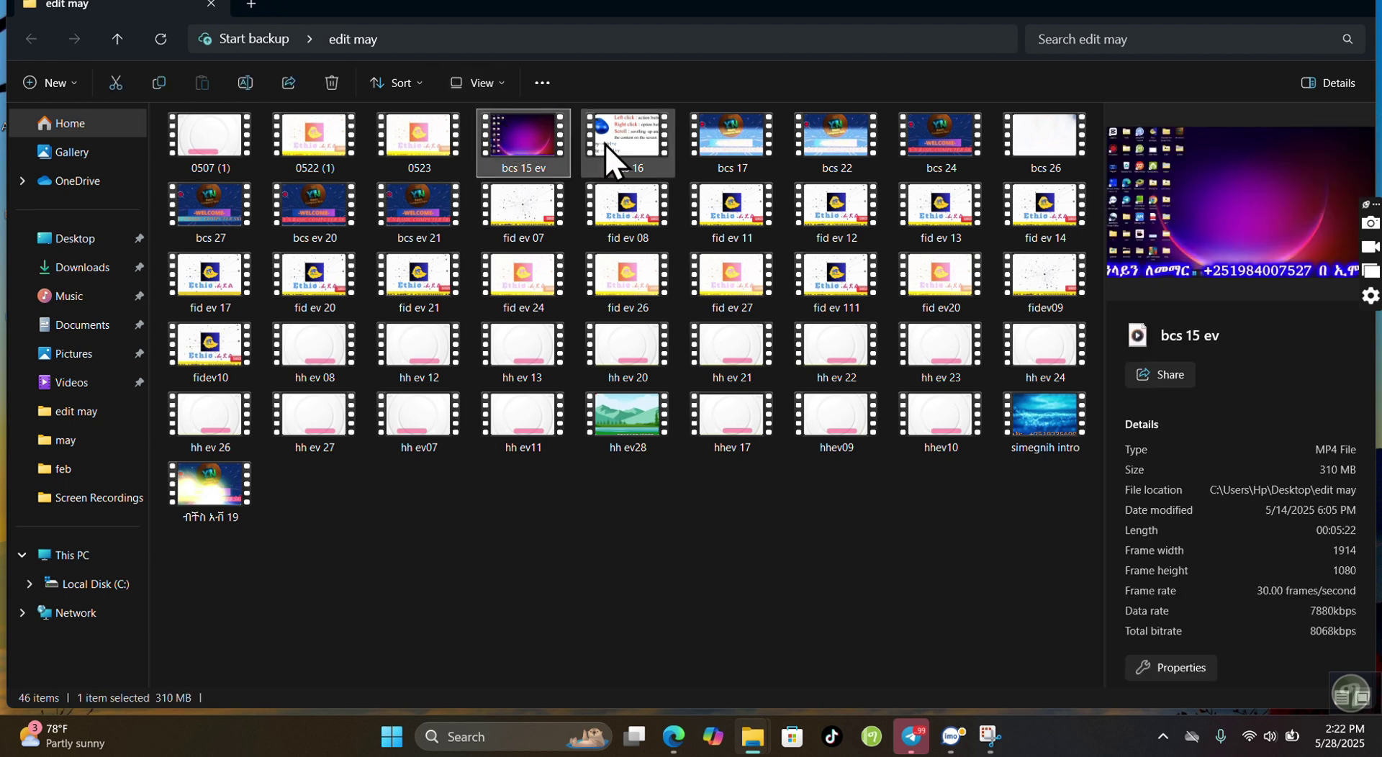
left_click(737, 115, "ctrl")
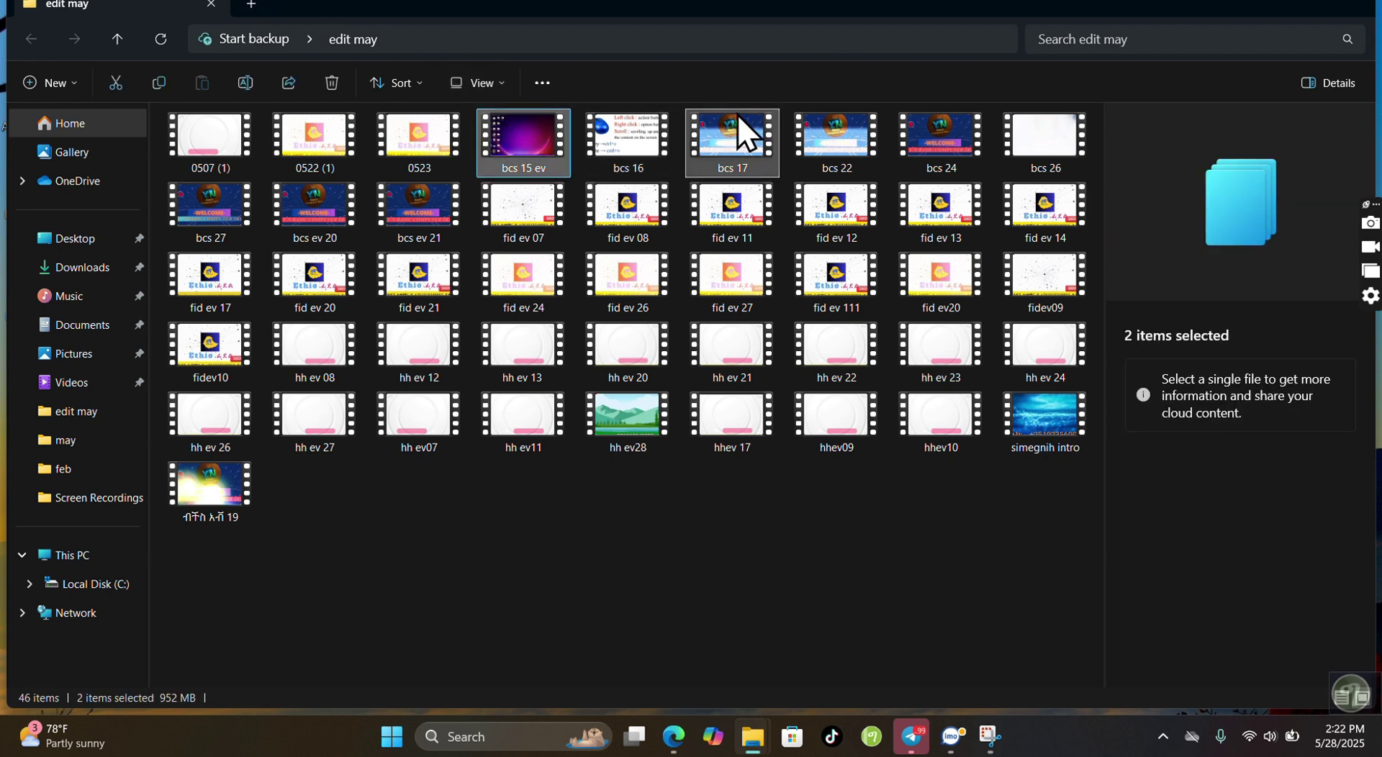
left_click(845, 139, "ctrl")
left_click(956, 167, "ctrl")
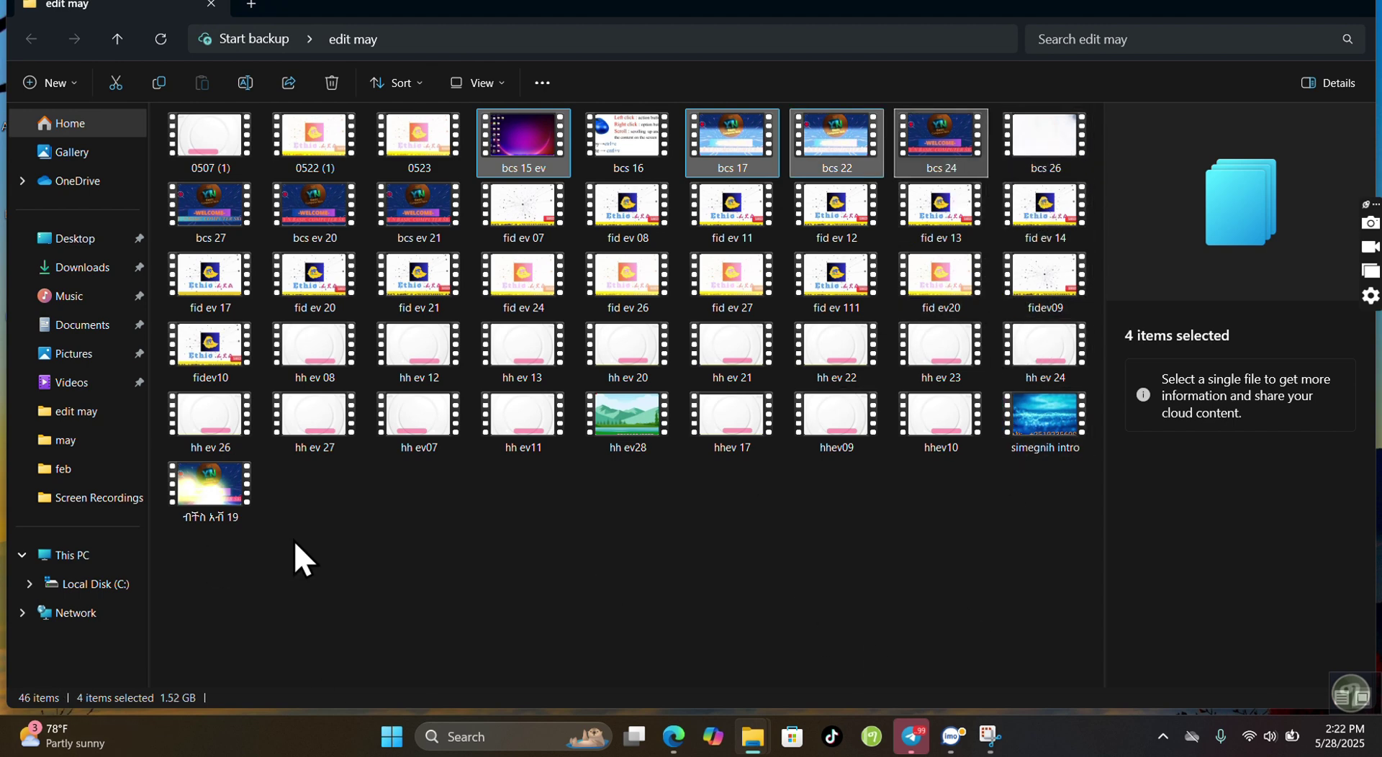
left_click(218, 481, "ctrl")
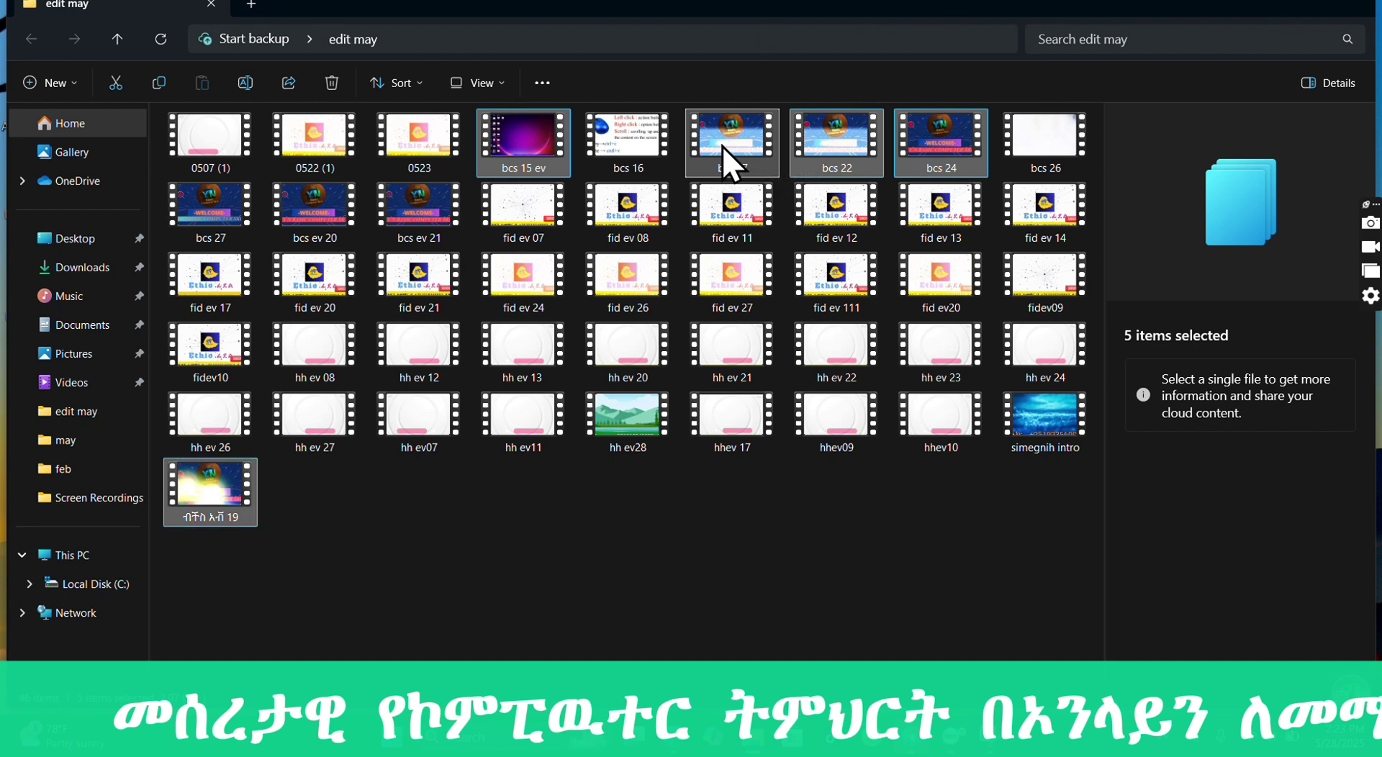
right_click(723, 146)
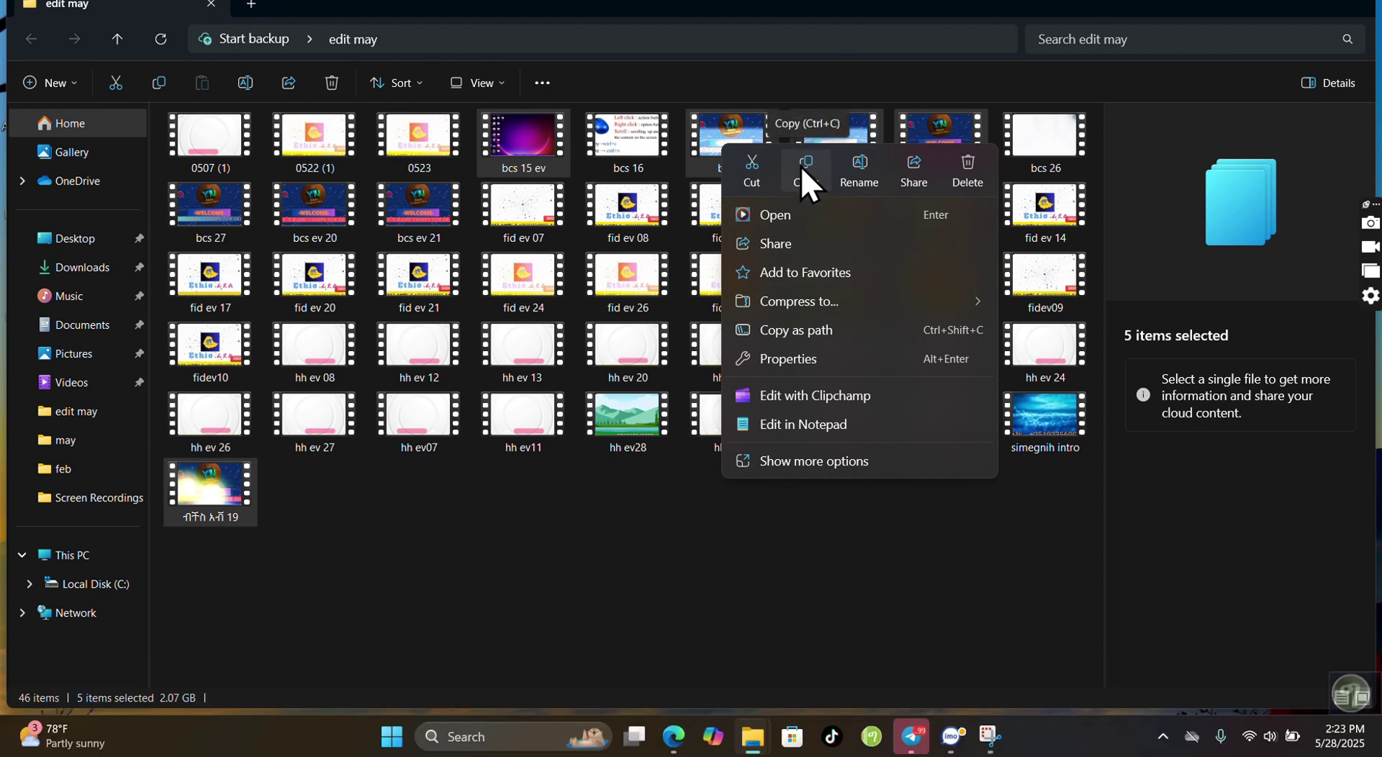
left_click(803, 173)
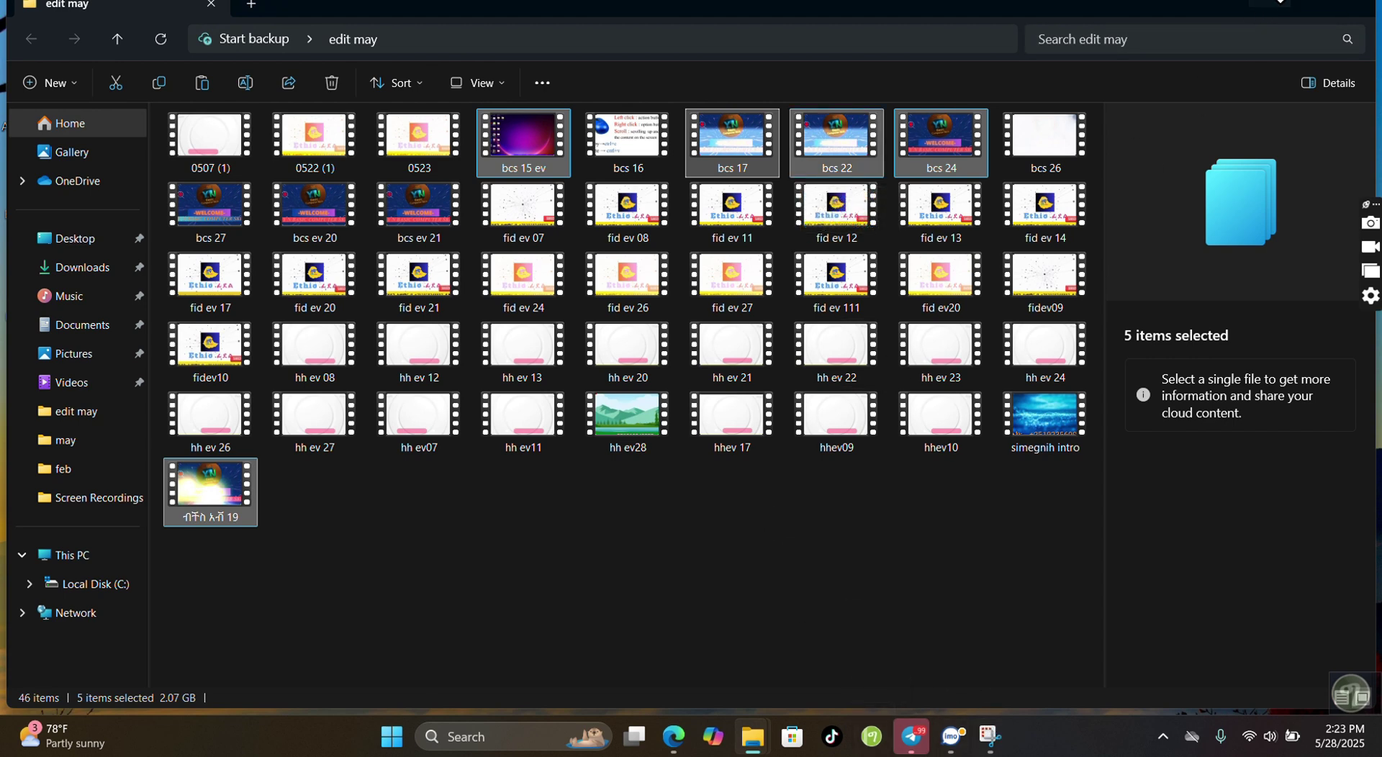
left_click(1271, 5)
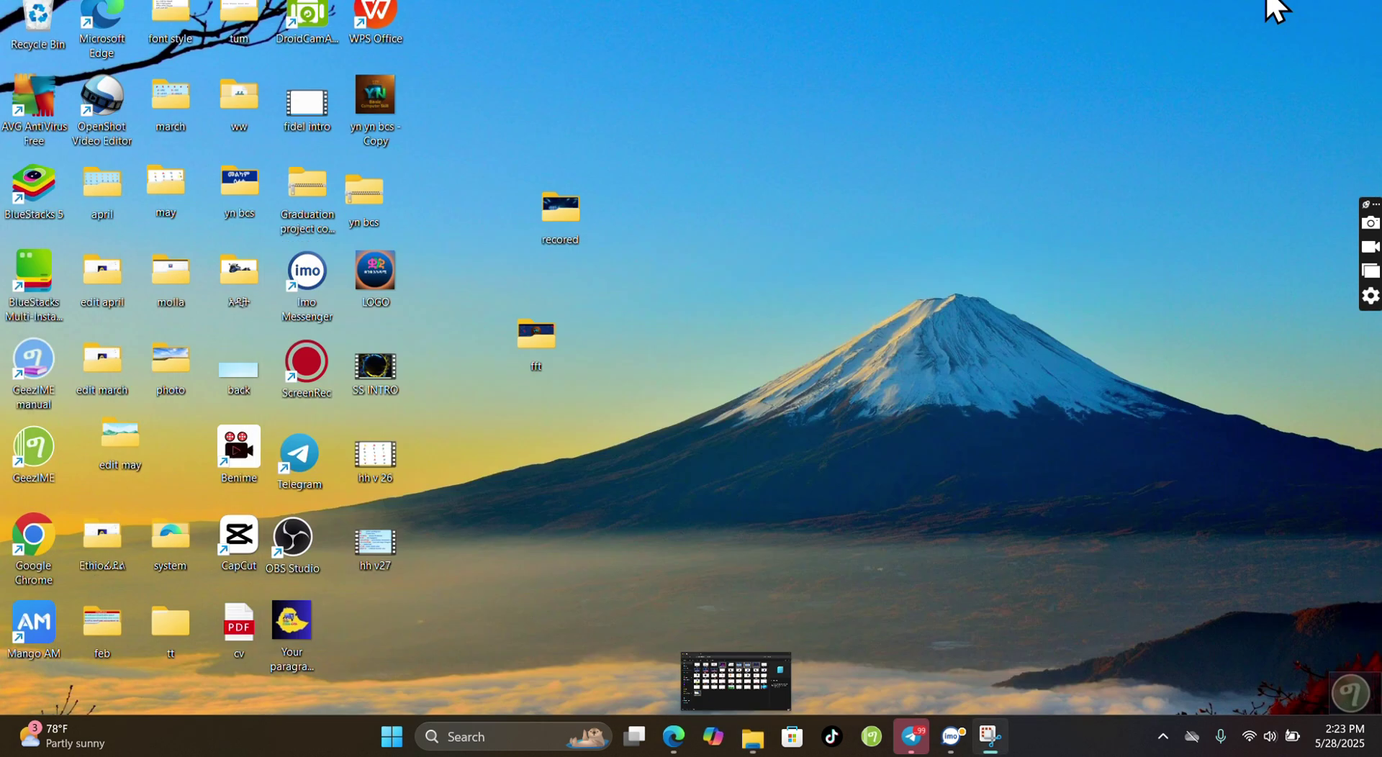
Open the fft folder on the desktop and paste the five copied videos into it
double_click(546, 332)
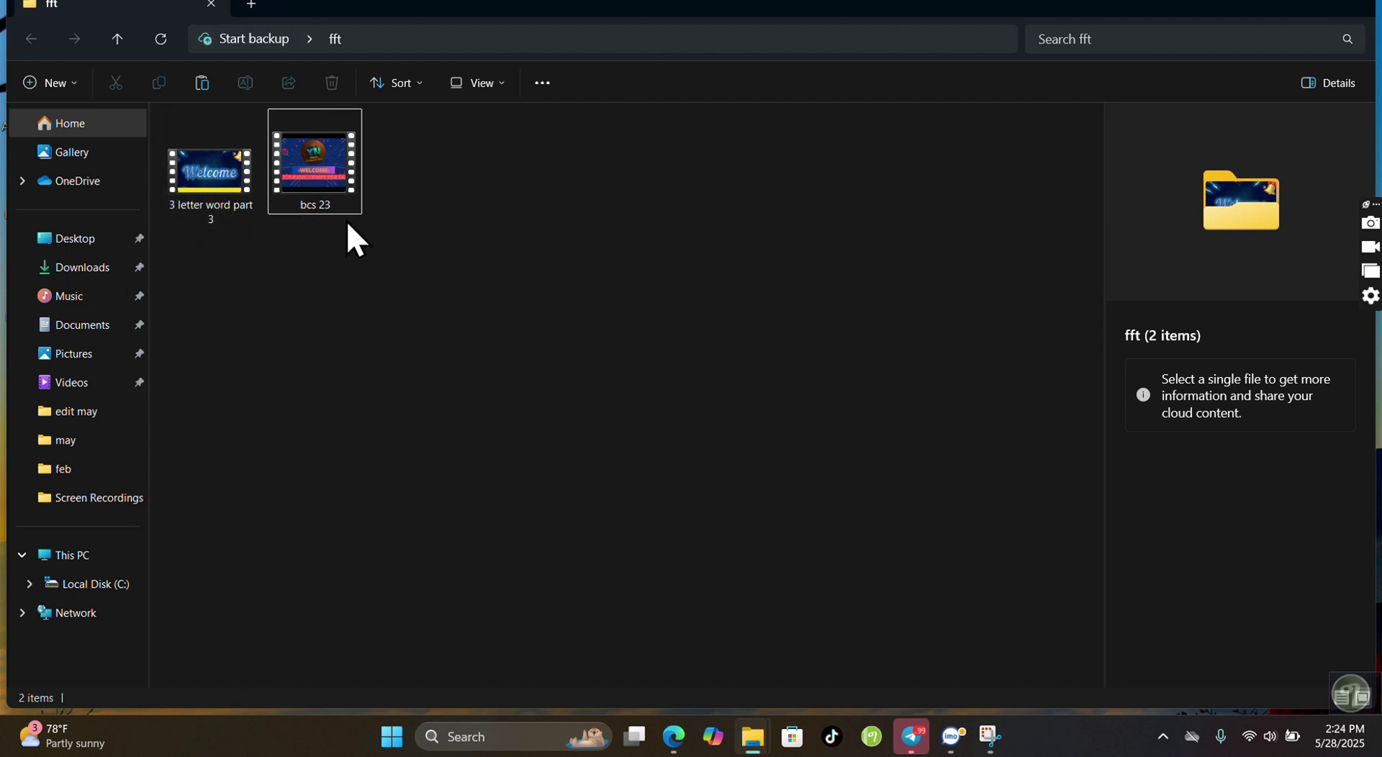
right_click(420, 207)
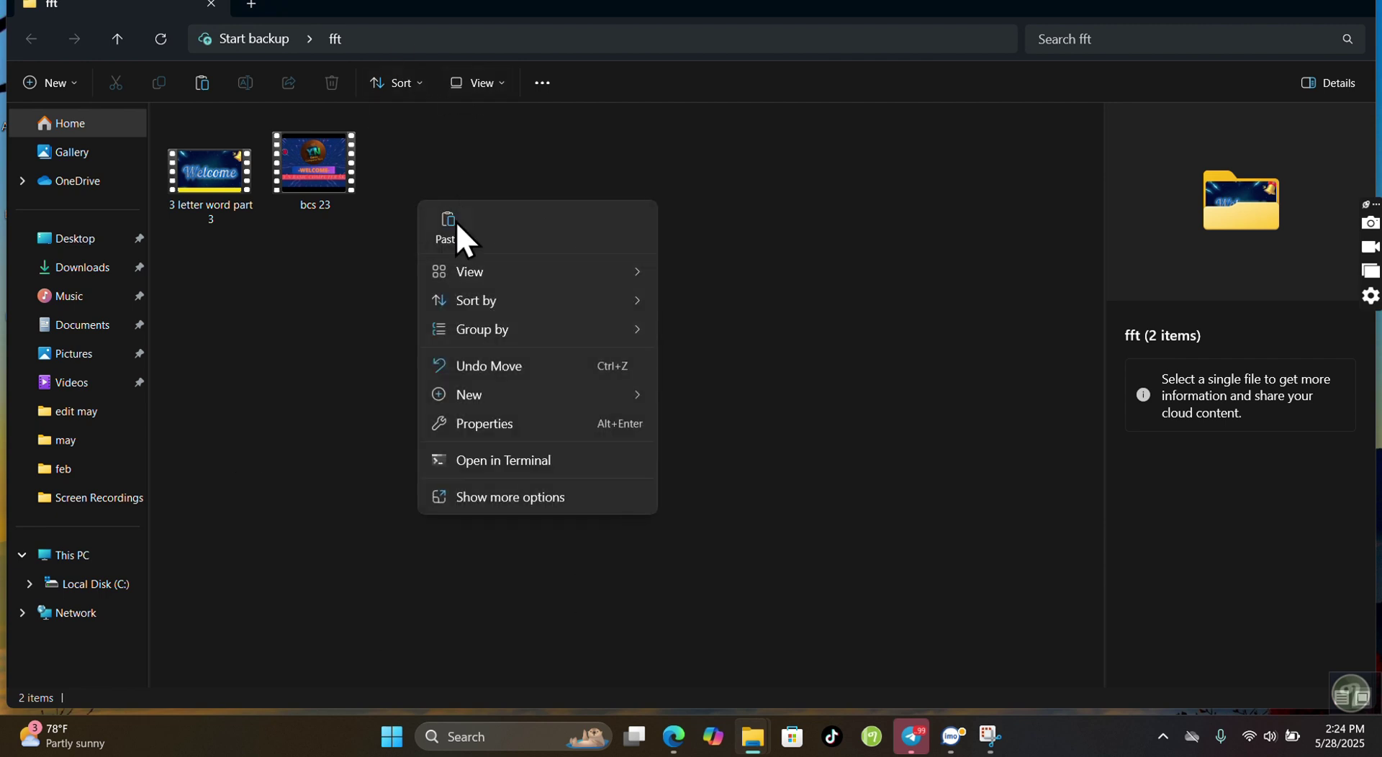
left_click(580, 122)
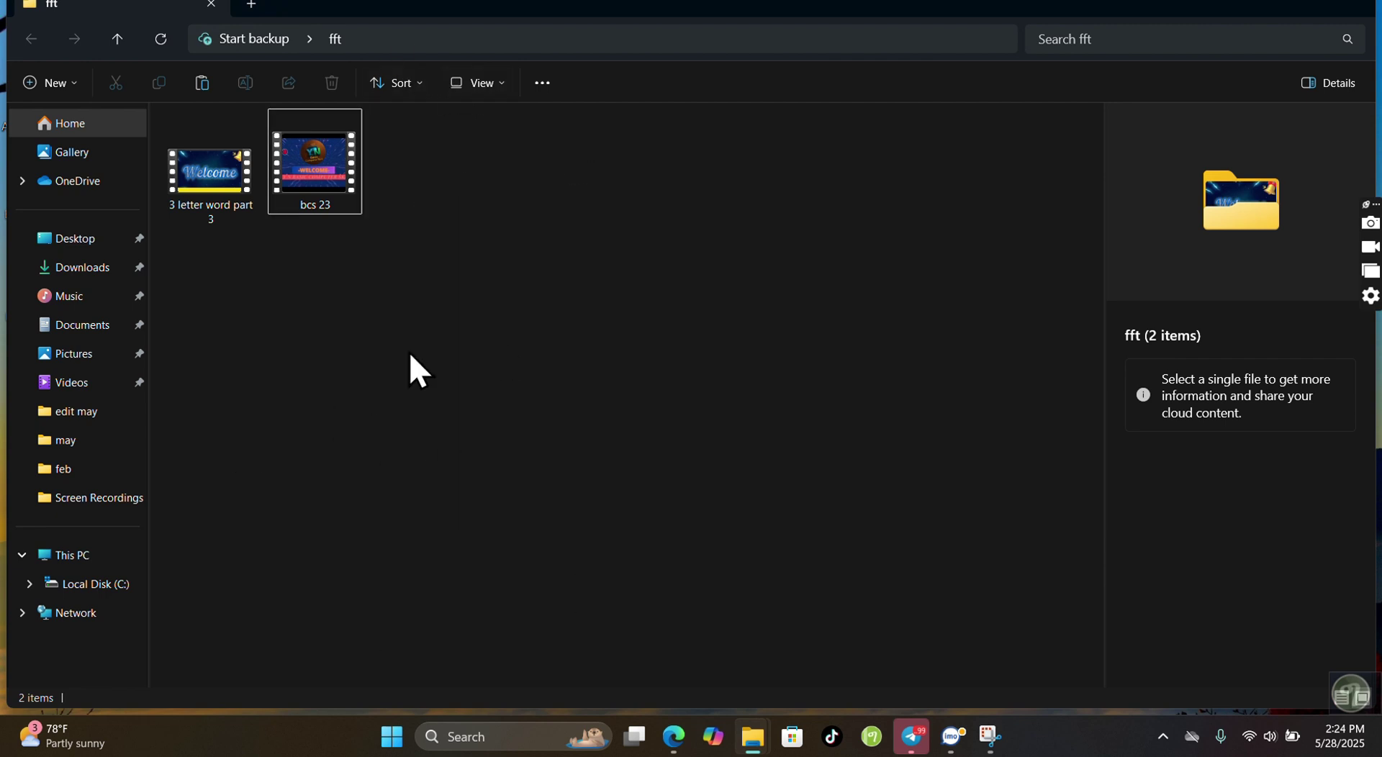
right_click(527, 314)
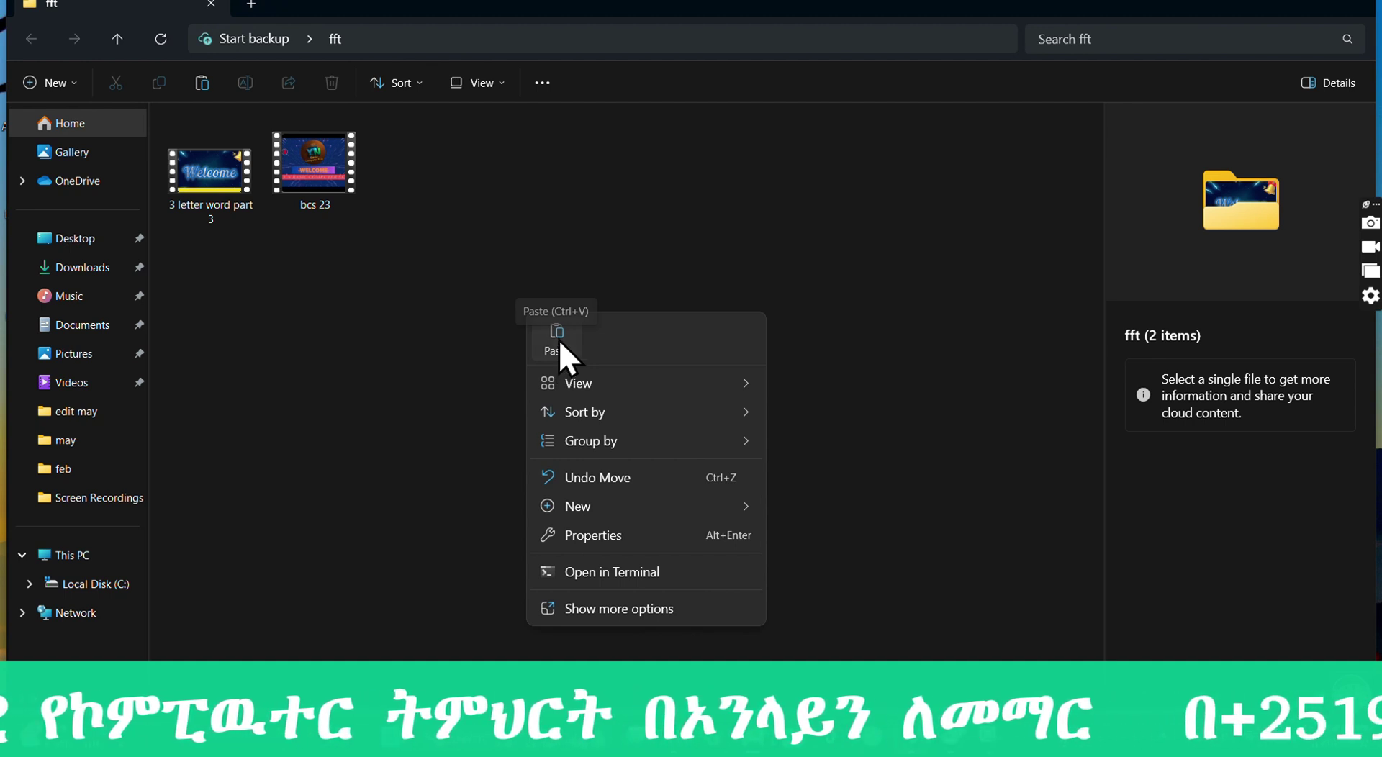
left_click(558, 341)
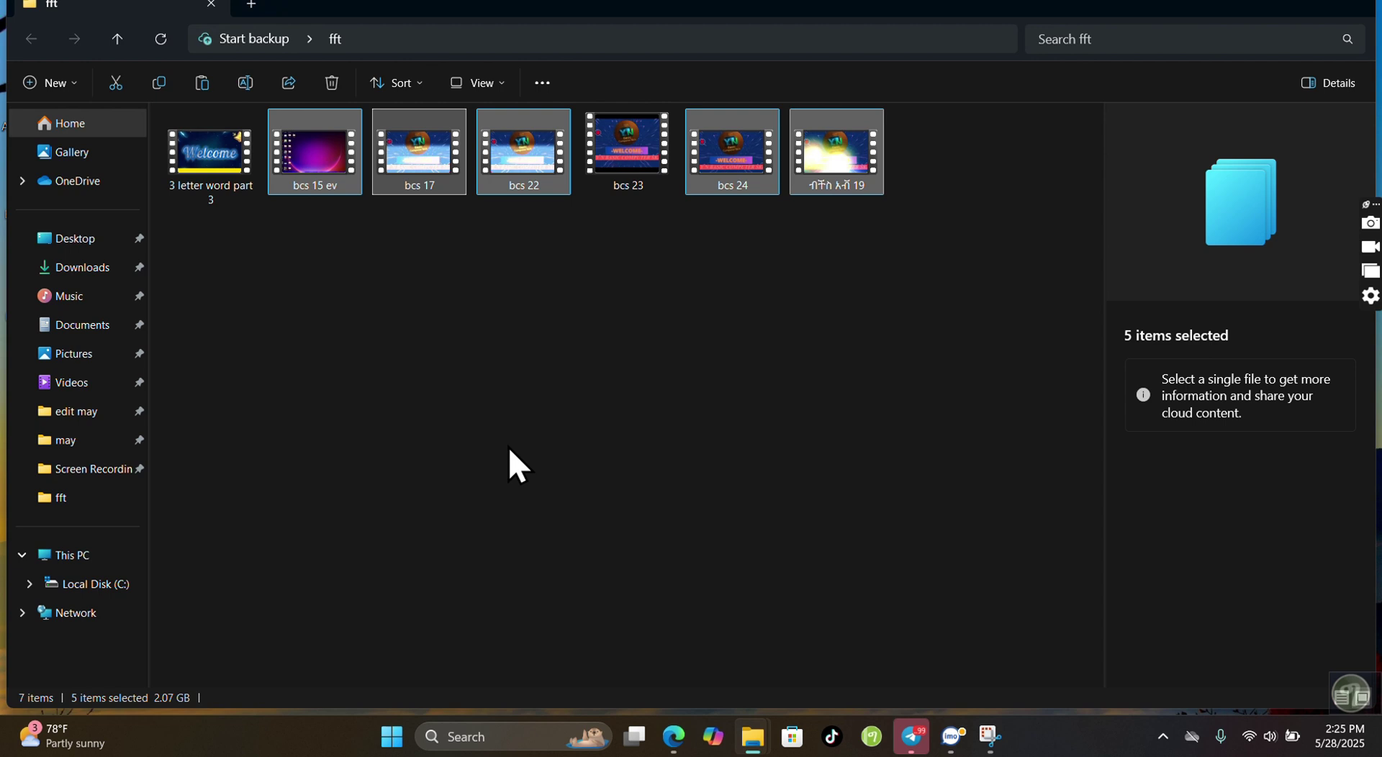
Create a new folder named yn inside the fft folder
right_click(322, 357)
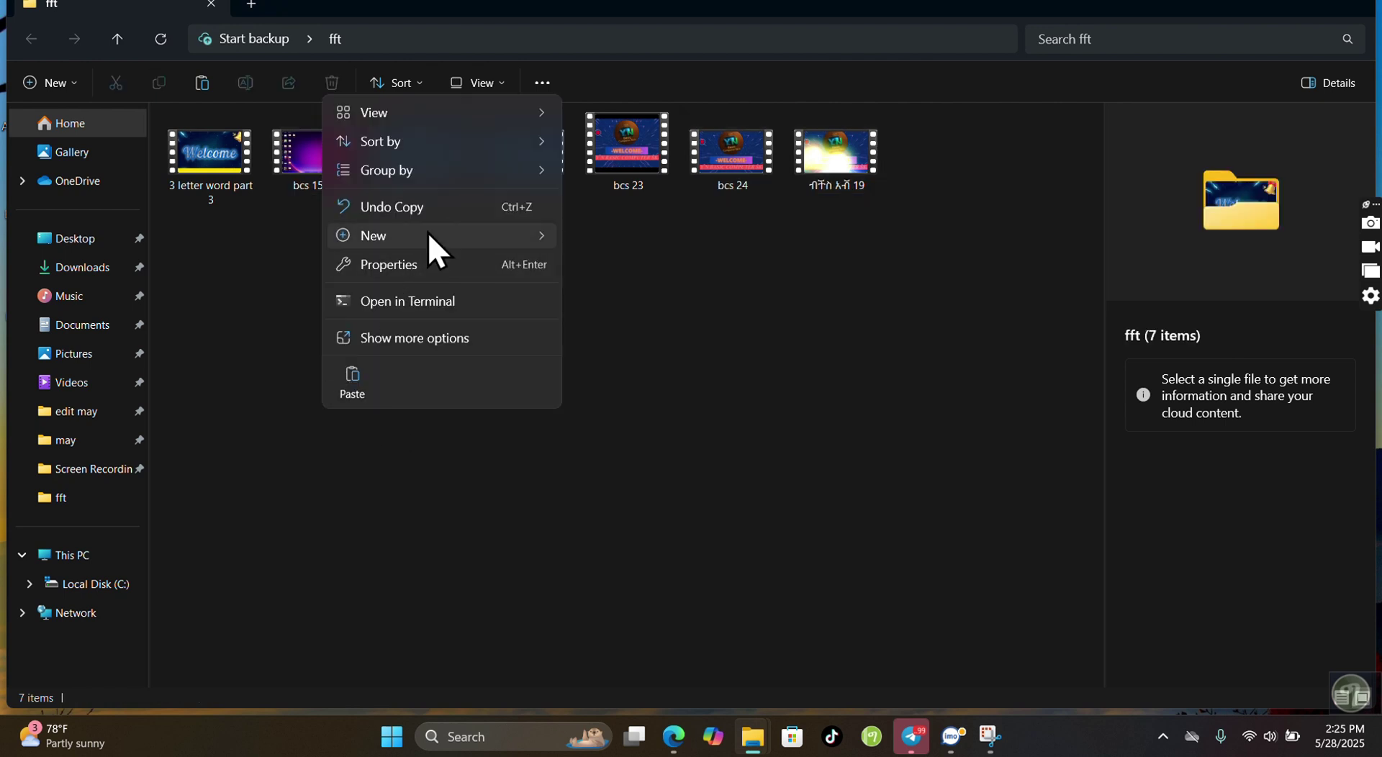
mouse_move(429, 235)
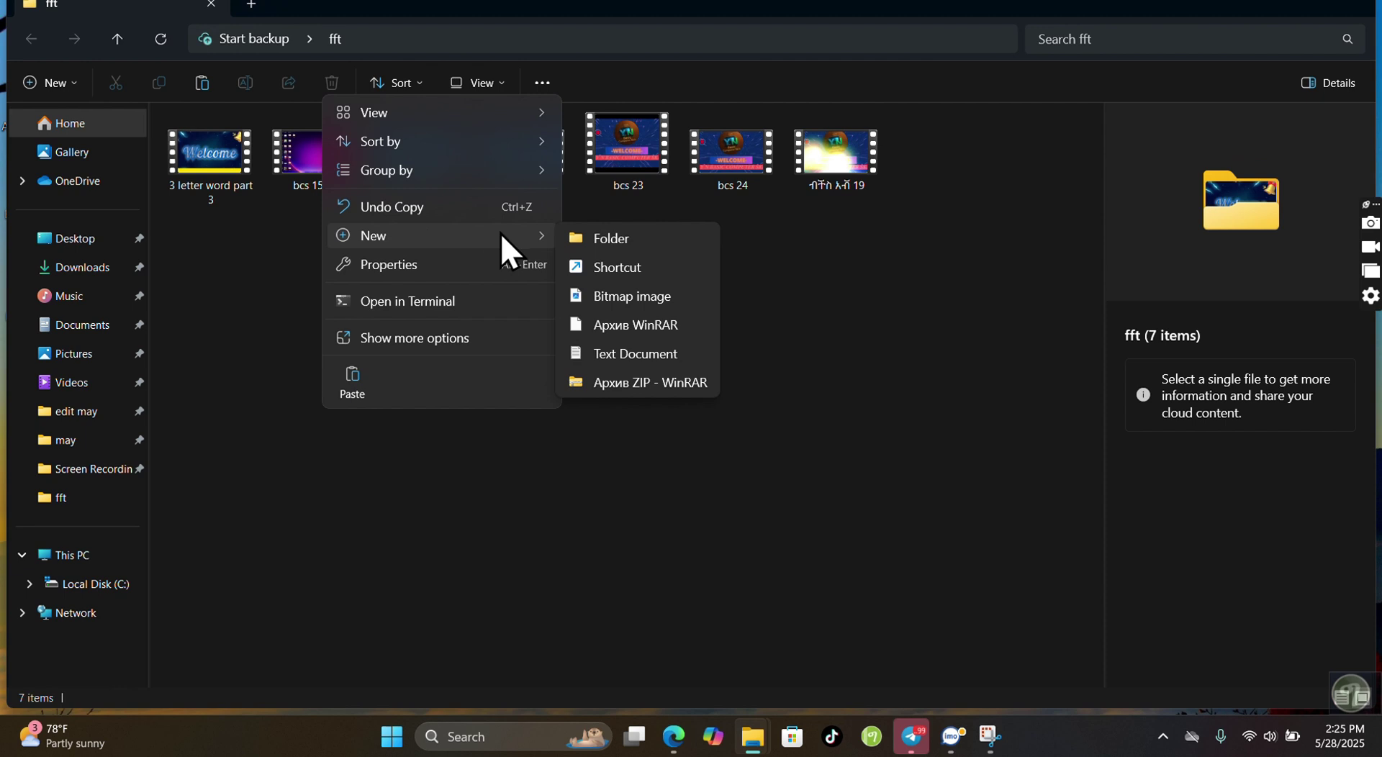
left_click(608, 241)
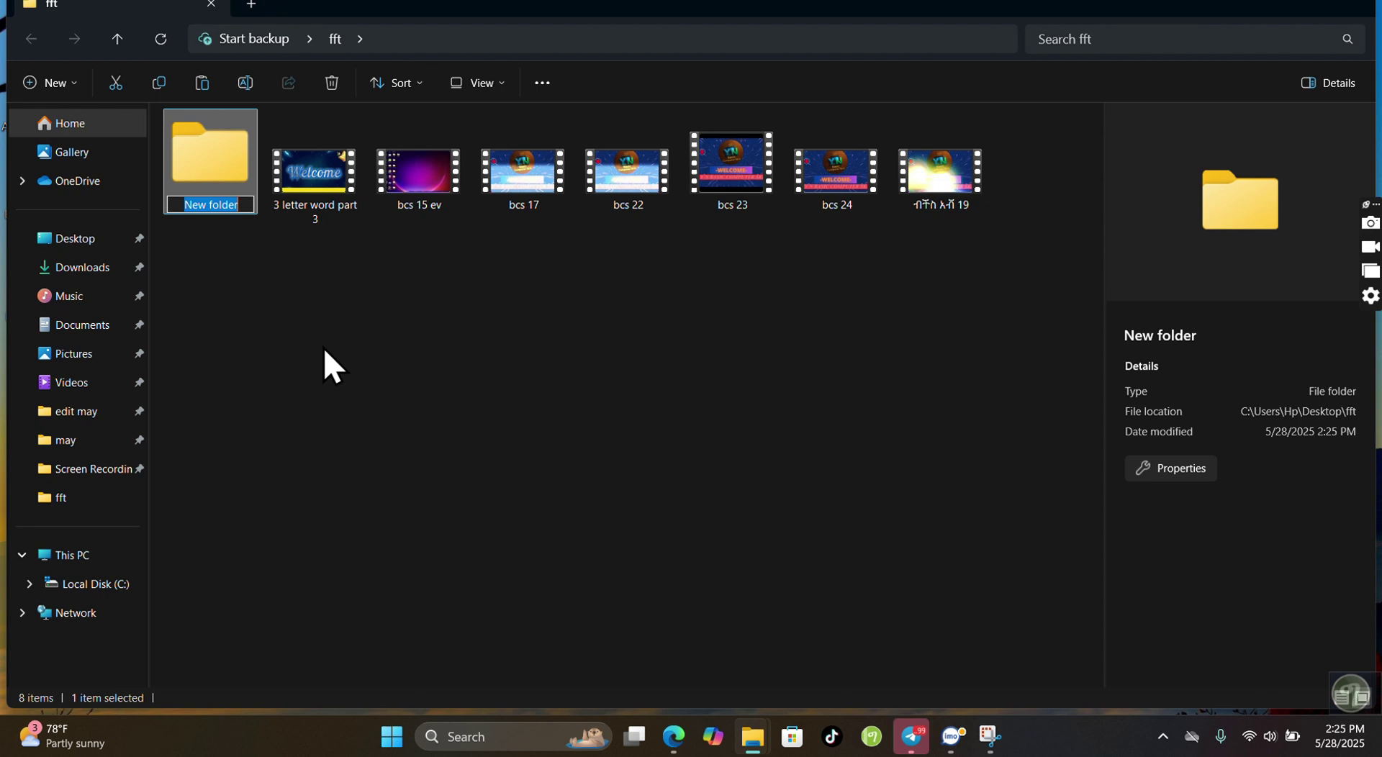
key("BackSpace")
type("y")
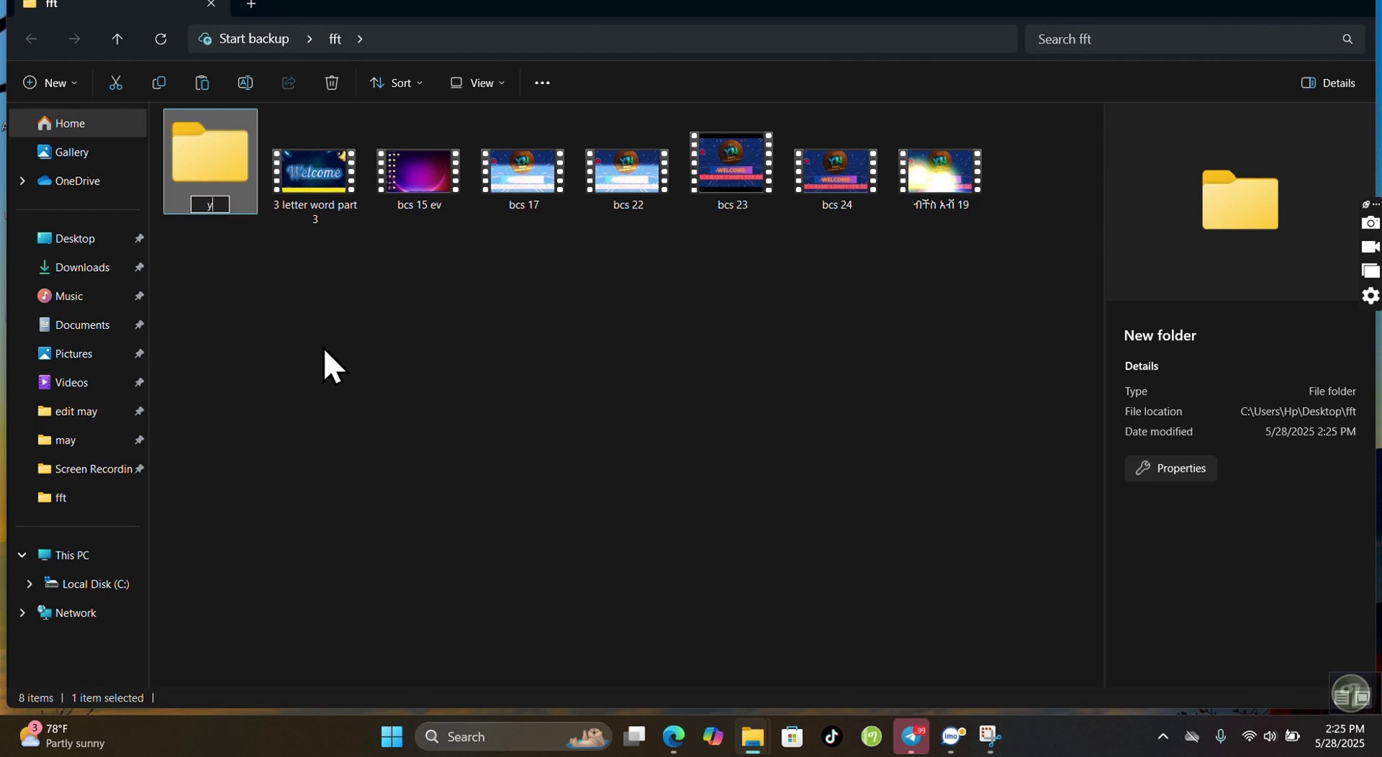
type("n")
left_click(322, 346)
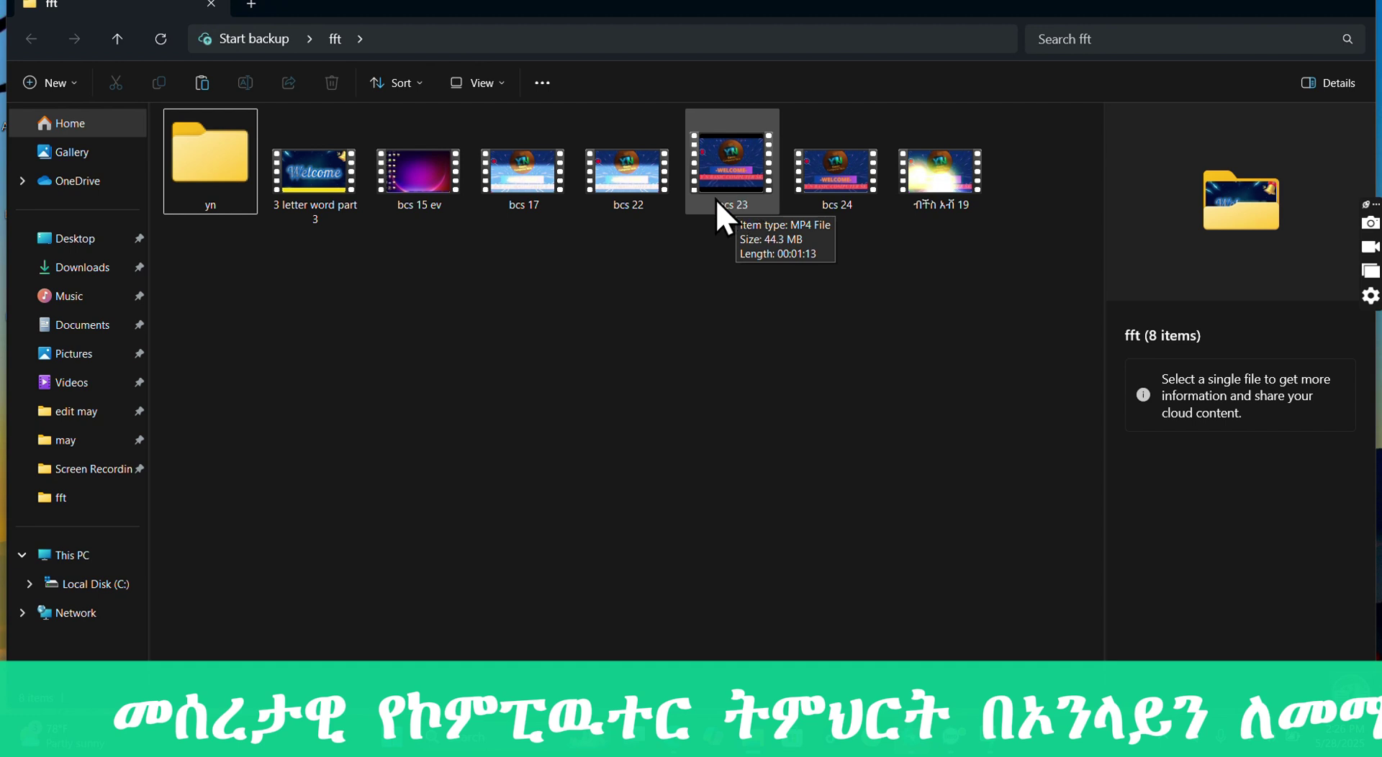
Delete the yn folder from the fft folder
right_click(202, 158)
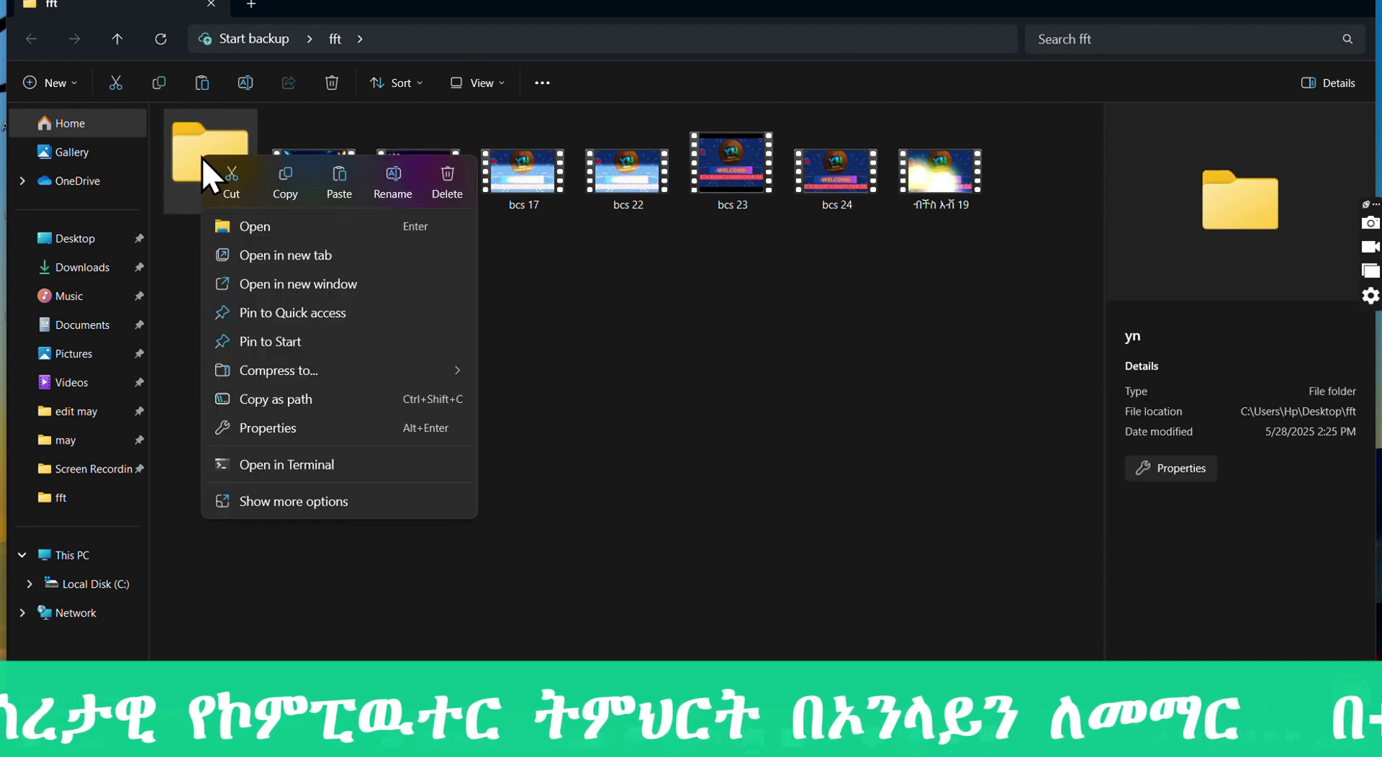
left_click(604, 402)
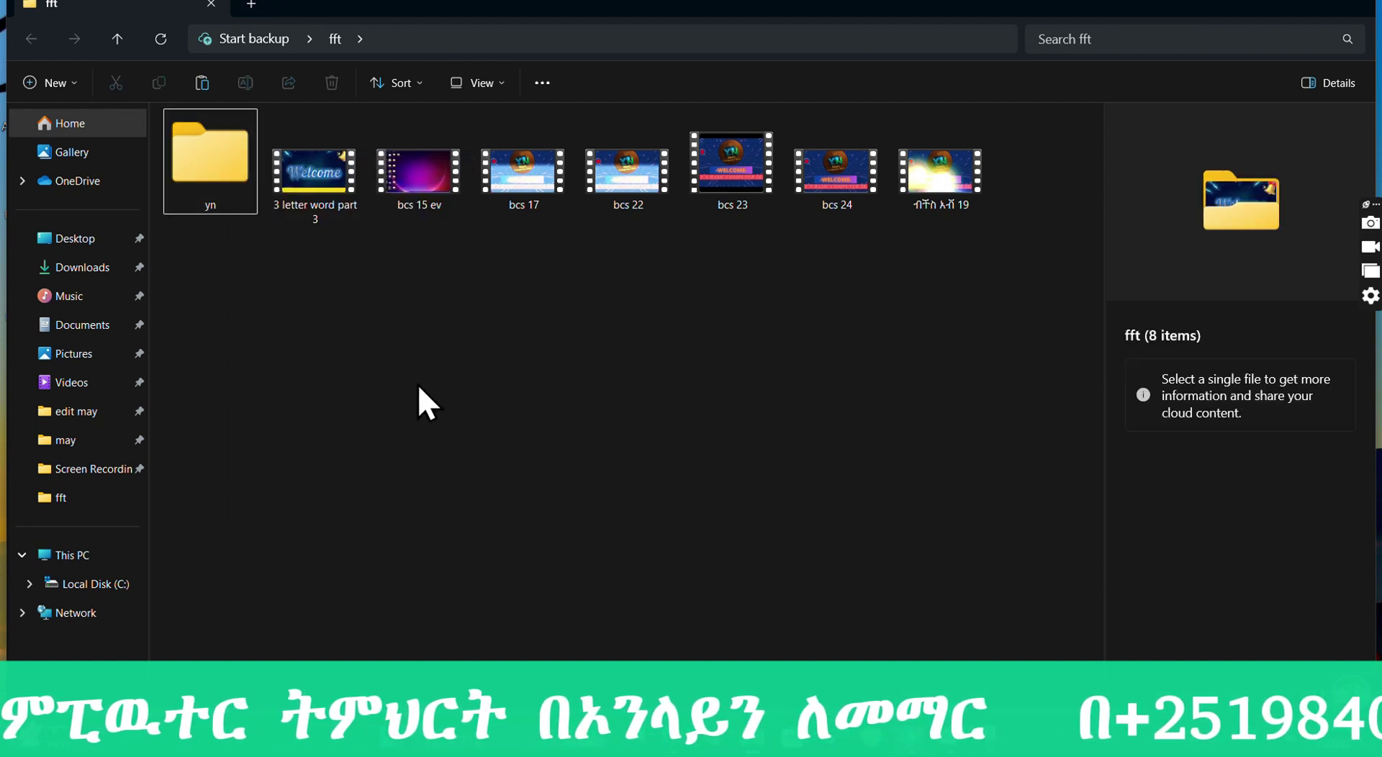
right_click(215, 144)
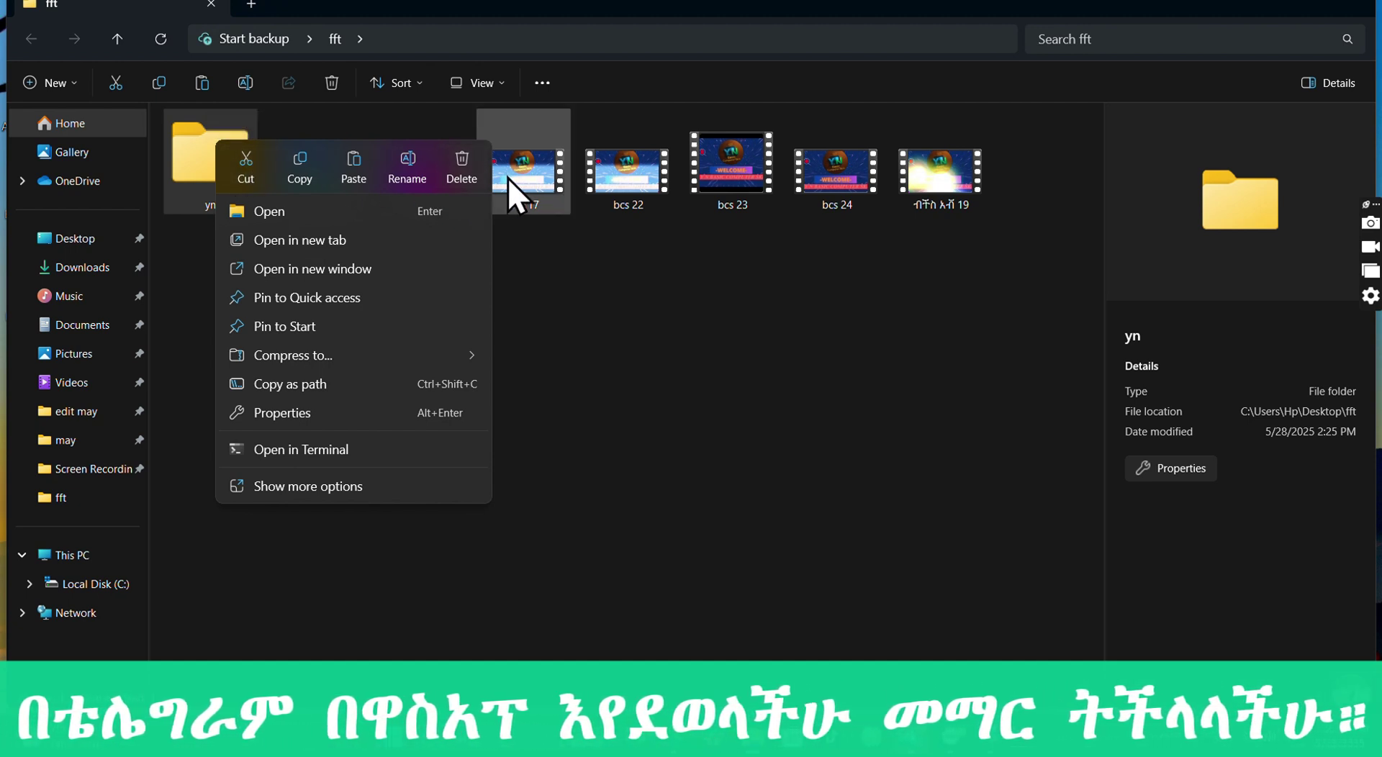
left_click(454, 163)
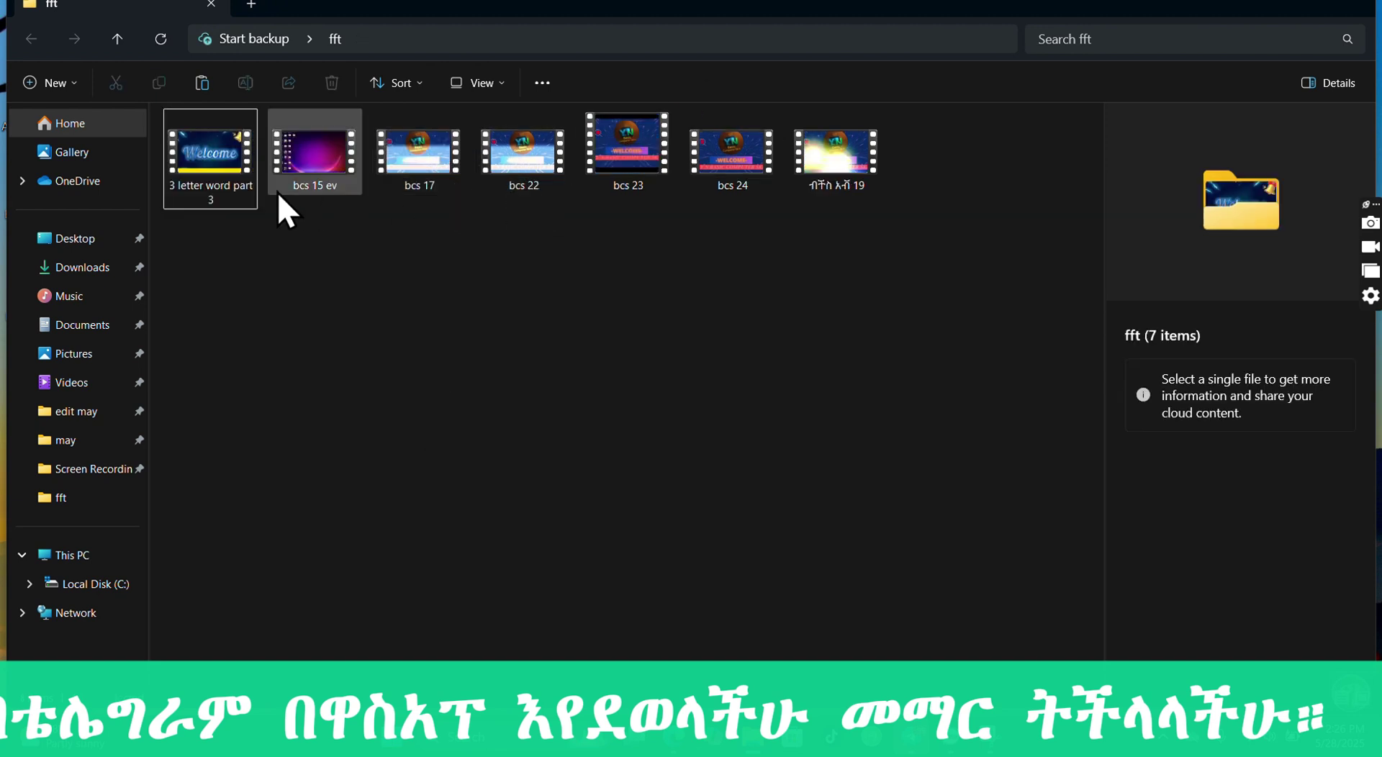
Delete the Amharic-named video ending in 19 from the fft folder
left_click(853, 185)
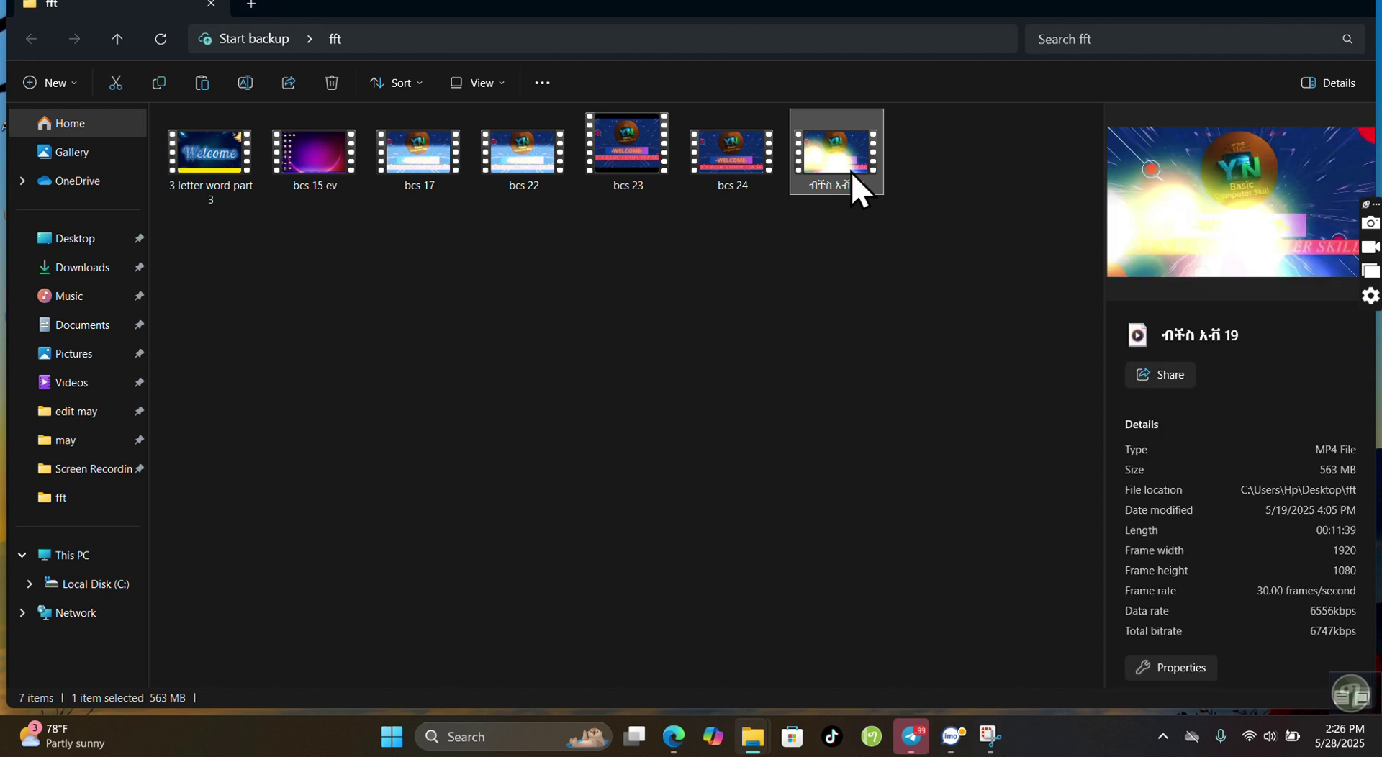
right_click(851, 172)
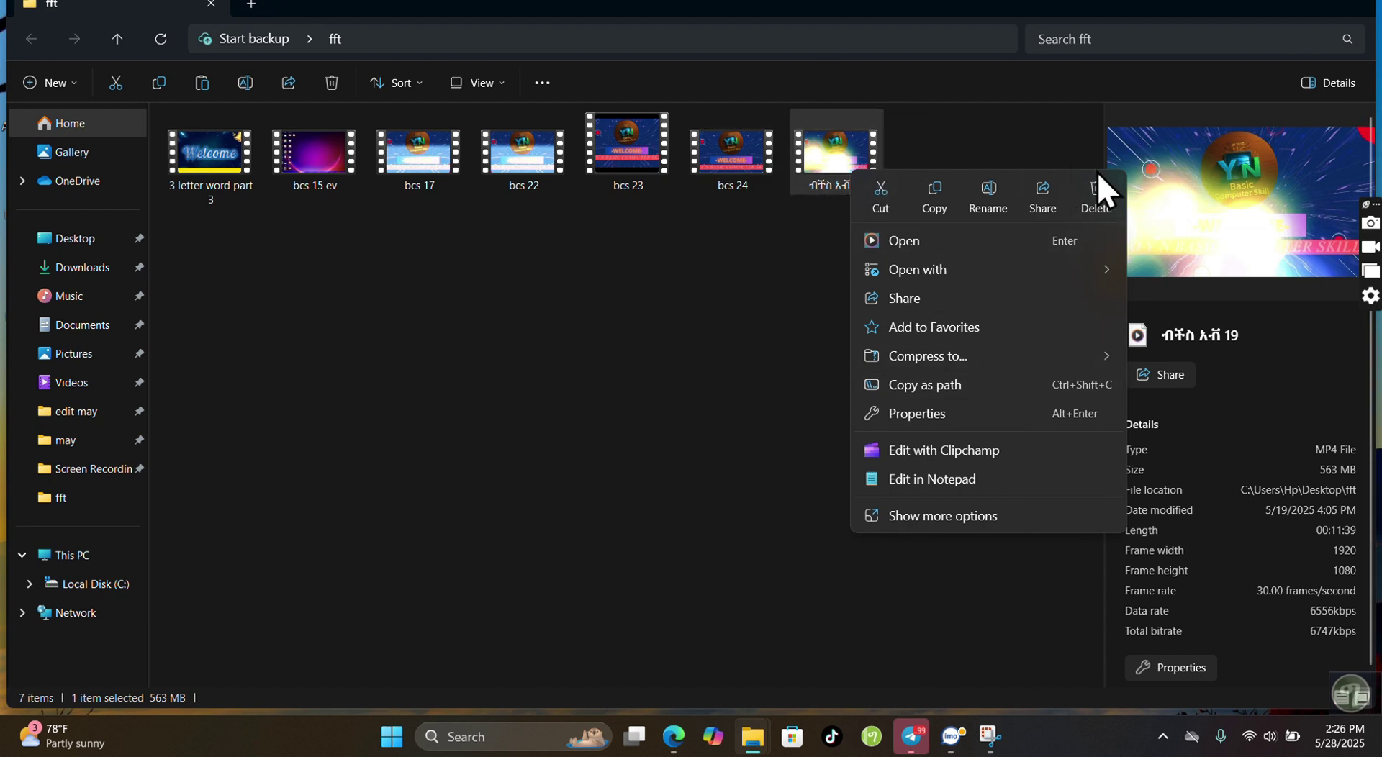
left_click(1097, 200)
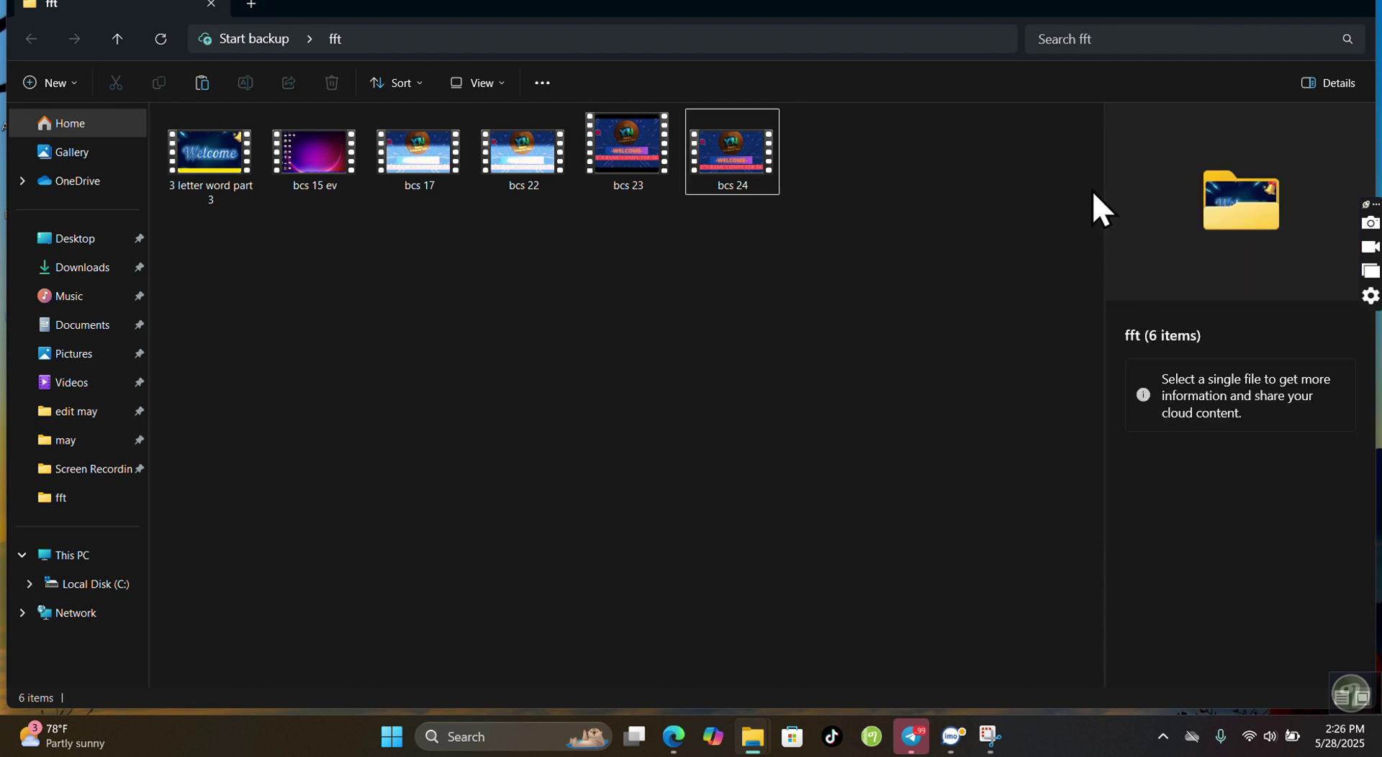